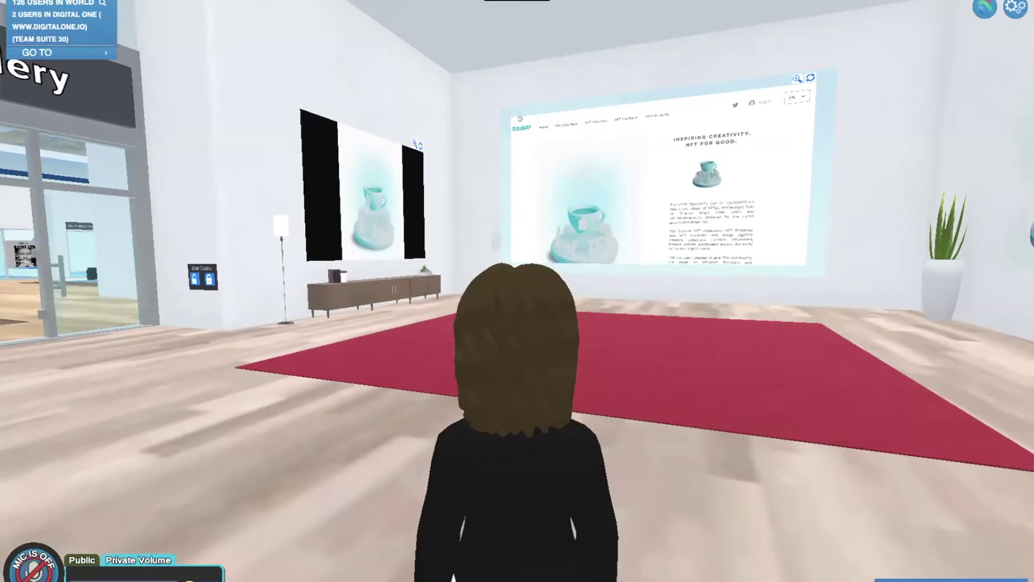
Walk the avatar forward and left toward the TEAsWAP wall screen.
{"action": "key", "text": "Up"}
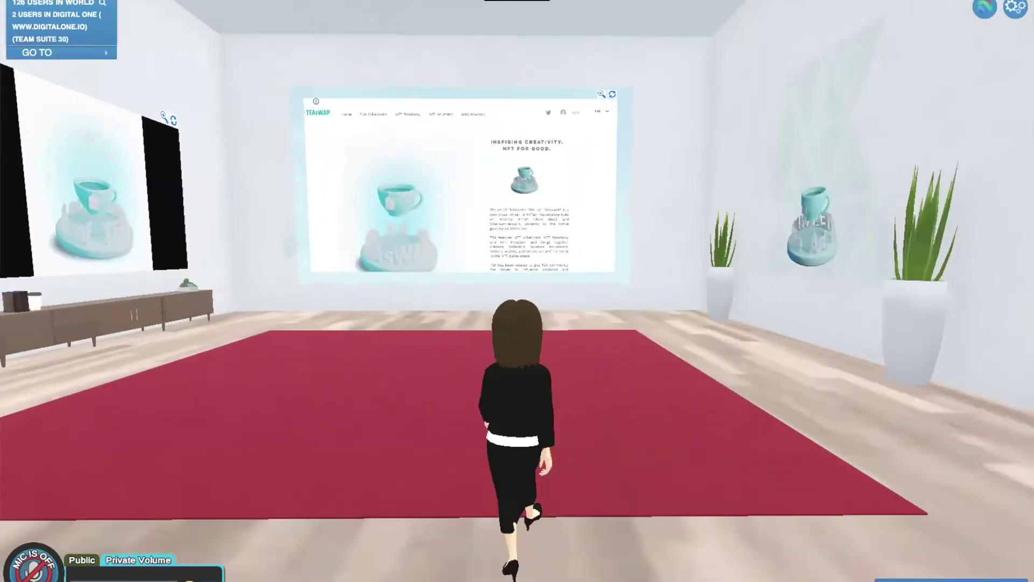
{"action": "key", "text": "Left"}
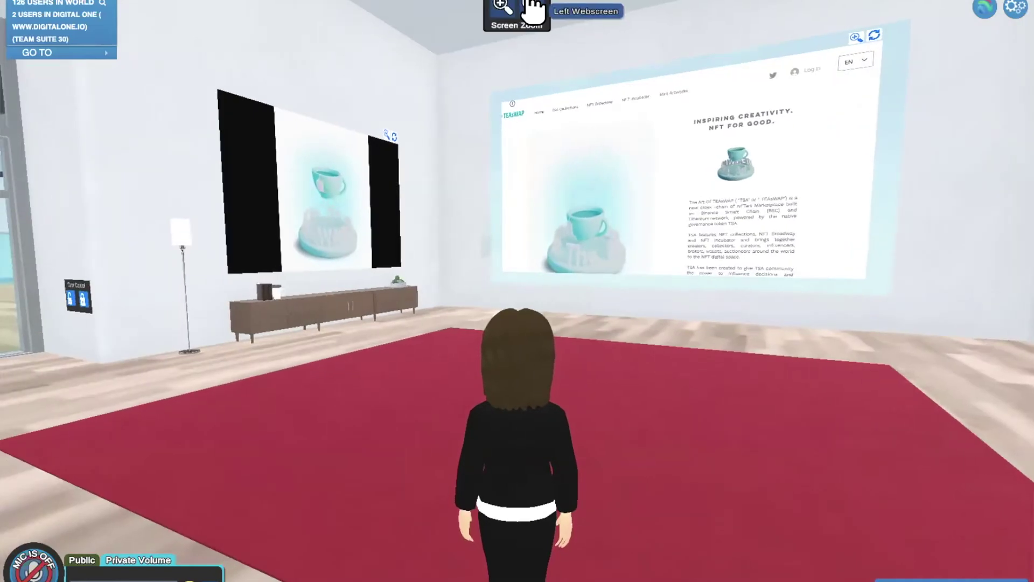
View the TEAsWAP screen up close, go to TSA Incubators, and scroll to the IRO cards.
{"action": "left_click", "coordinate": [506, 11]}
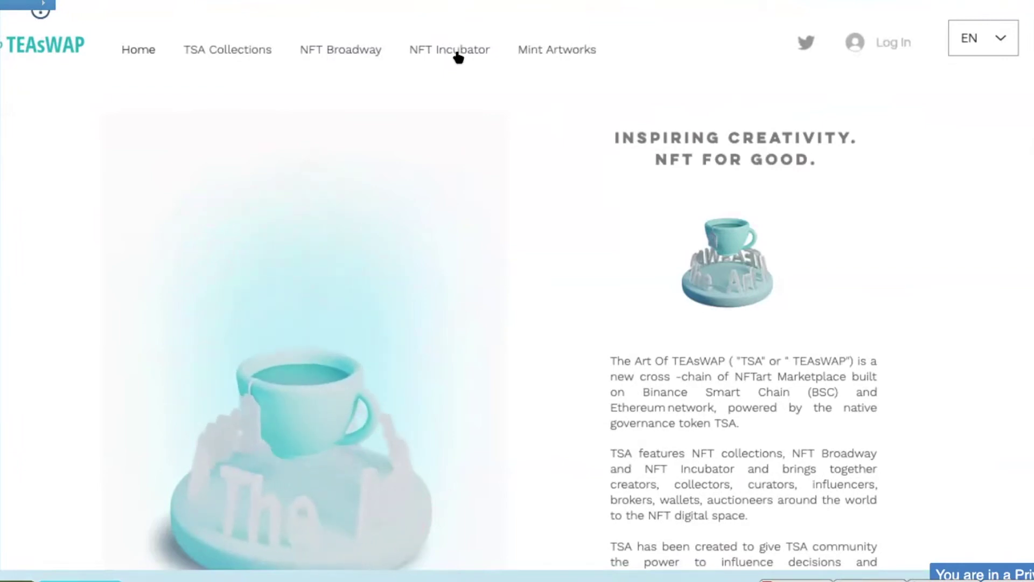
{"action": "left_click", "coordinate": [450, 50]}
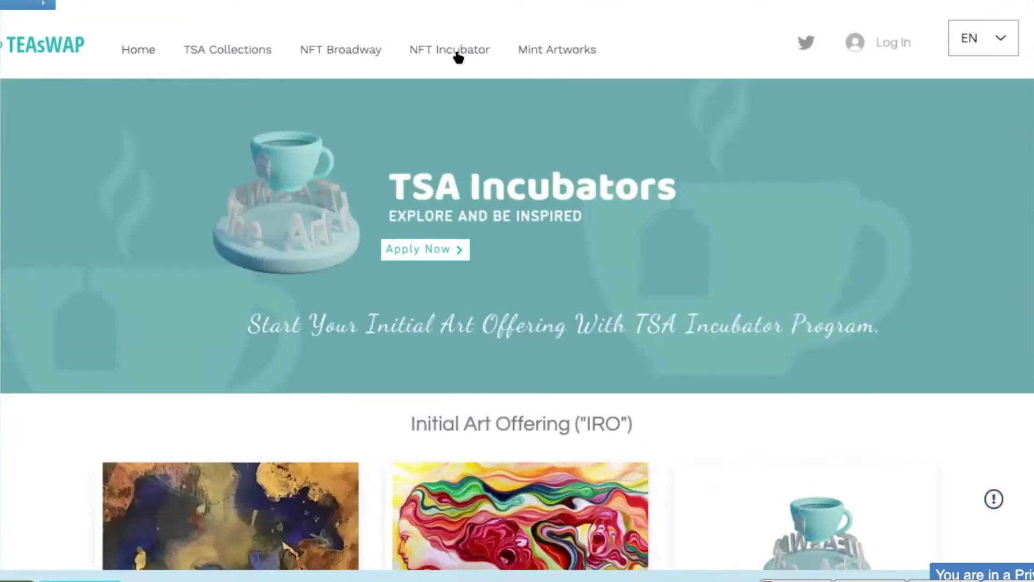
{"action": "scroll", "coordinate": [458, 55], "scroll_direction": "down", "scroll_amount": 2}
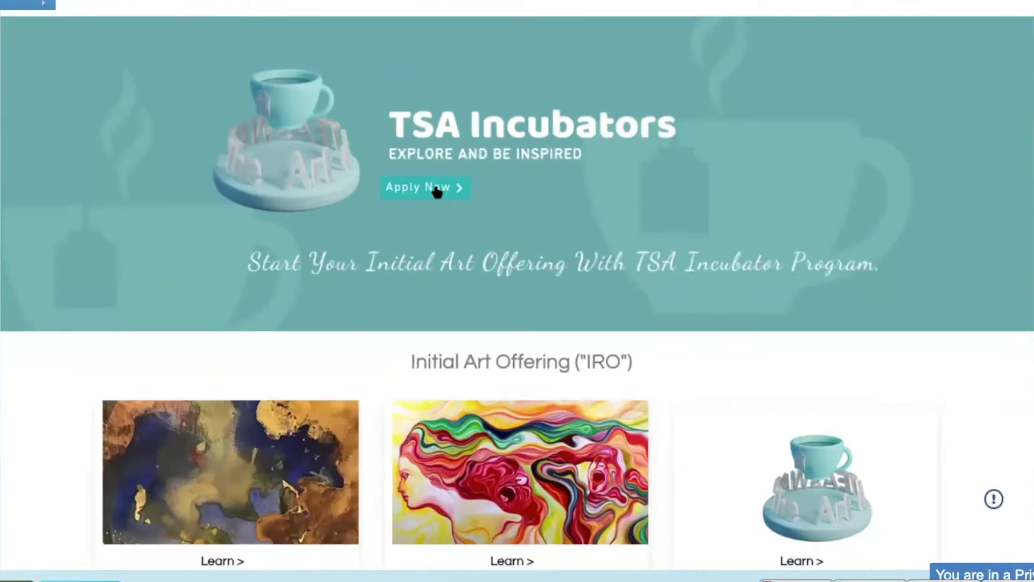
{"action": "scroll", "coordinate": [435, 186], "scroll_direction": "down", "scroll_amount": 5}
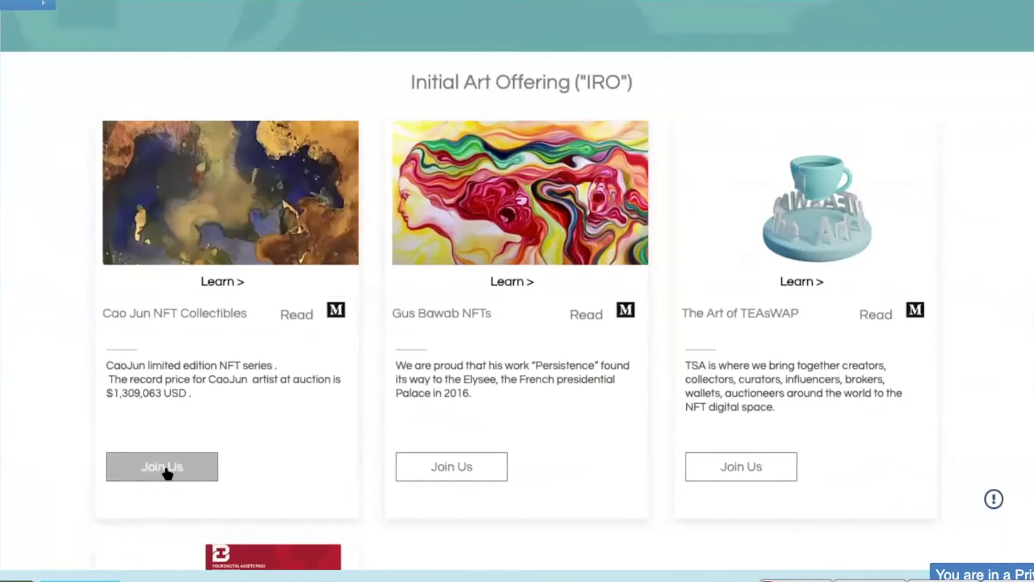
Open the Cao Jun NFT Collectibles offering and scroll to its key terms and Participate box.
{"action": "left_click", "coordinate": [167, 470]}
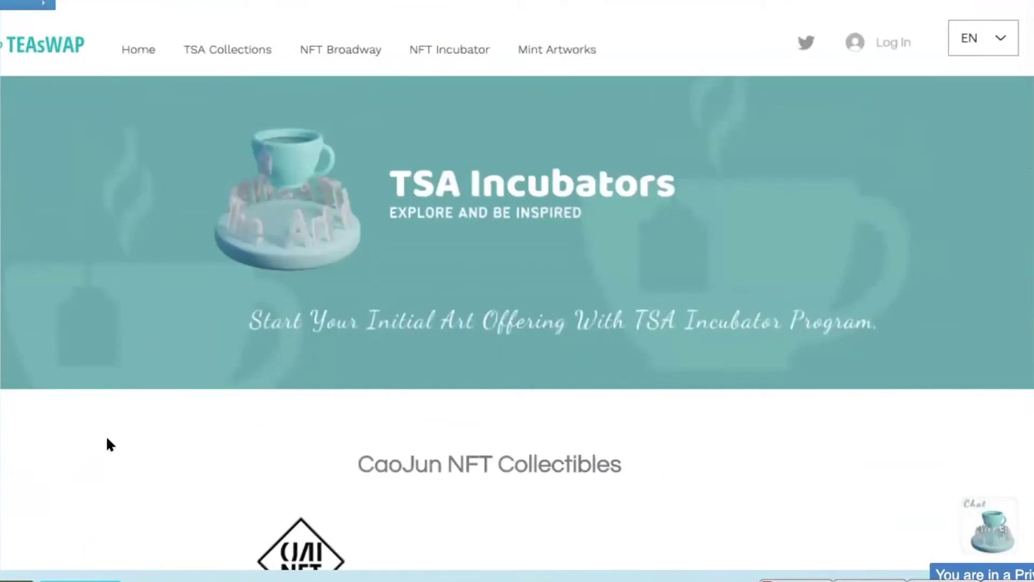
{"action": "scroll", "coordinate": [107, 440], "scroll_direction": "down", "scroll_amount": 3}
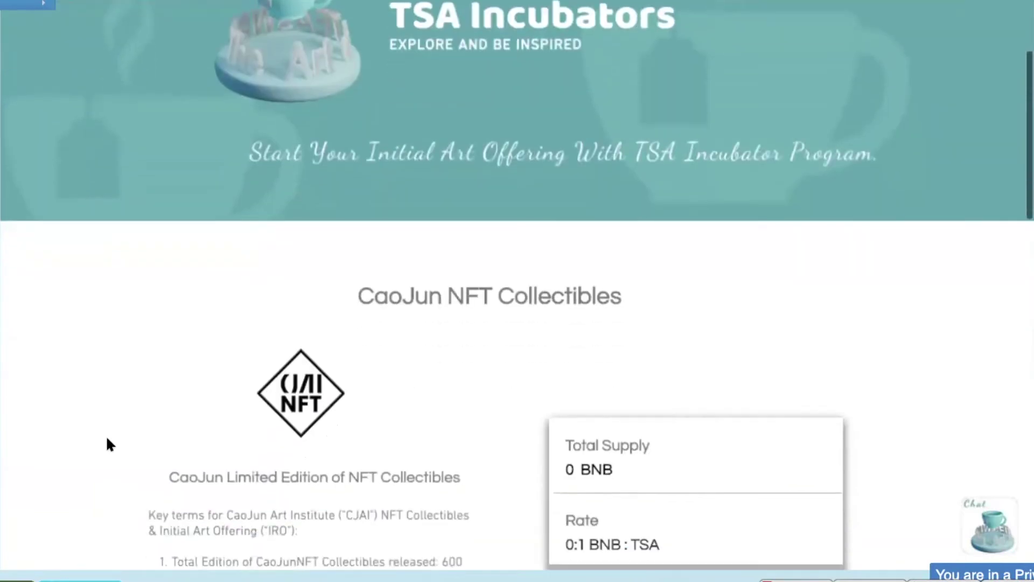
{"action": "scroll", "coordinate": [107, 445], "scroll_direction": "down", "scroll_amount": 5}
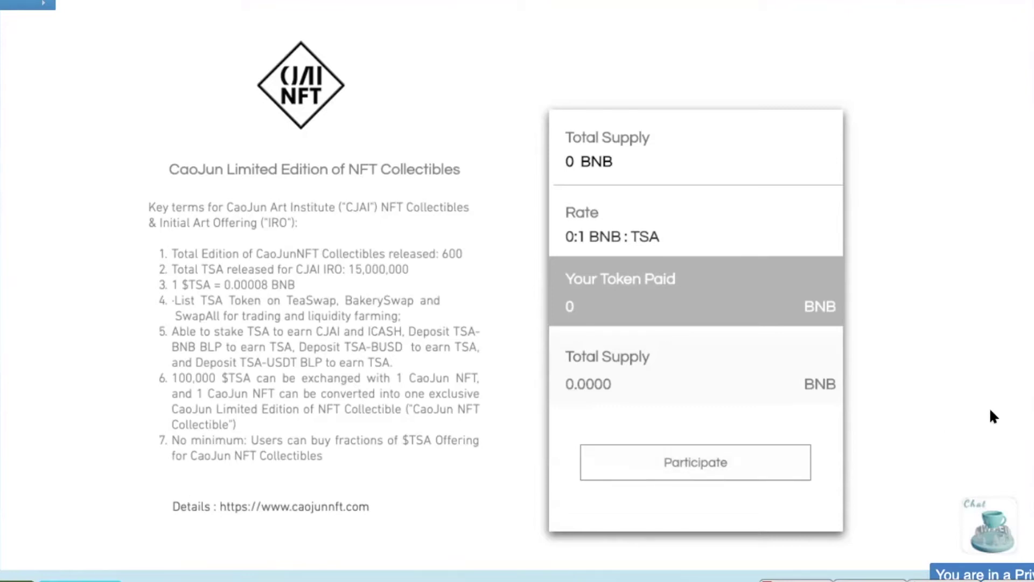
Scroll past the video to the footer, then back up to the Swap card.
{"action": "scroll", "coordinate": [990, 410], "scroll_direction": "down", "scroll_amount": 8}
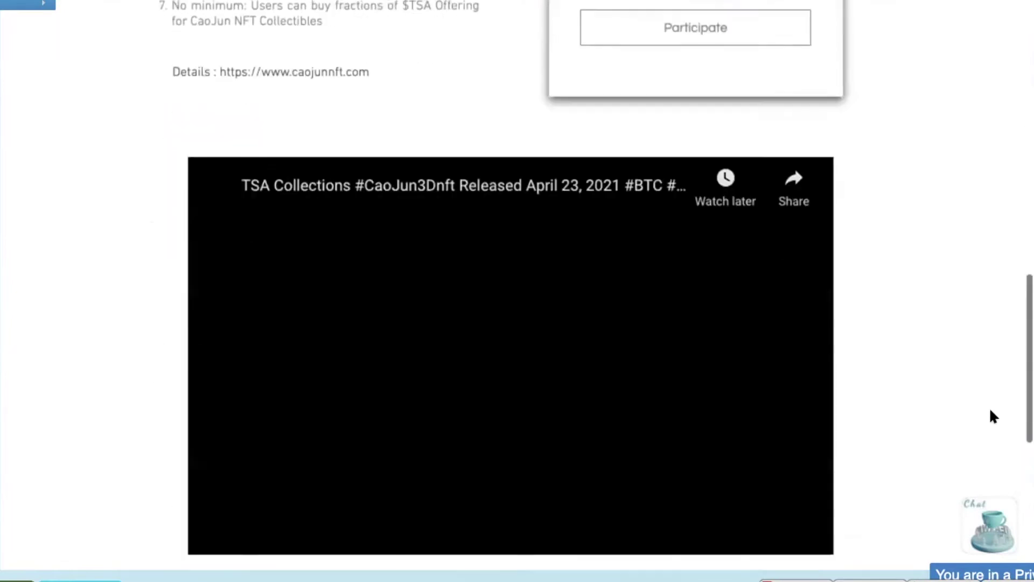
{"action": "scroll", "coordinate": [991, 411], "scroll_direction": "down", "scroll_amount": 2}
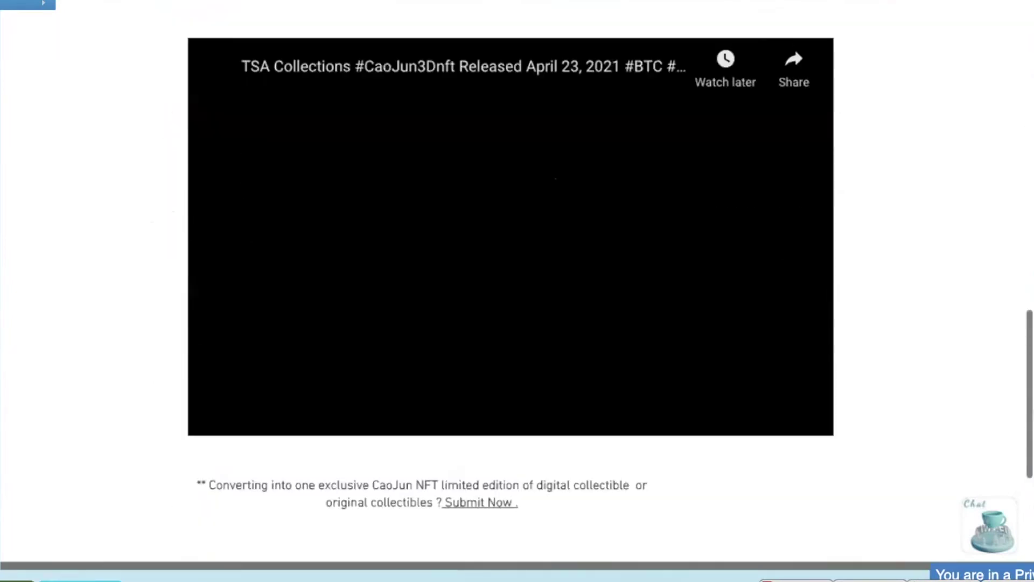
{"action": "scroll", "coordinate": [990, 410], "scroll_direction": "down", "scroll_amount": 5}
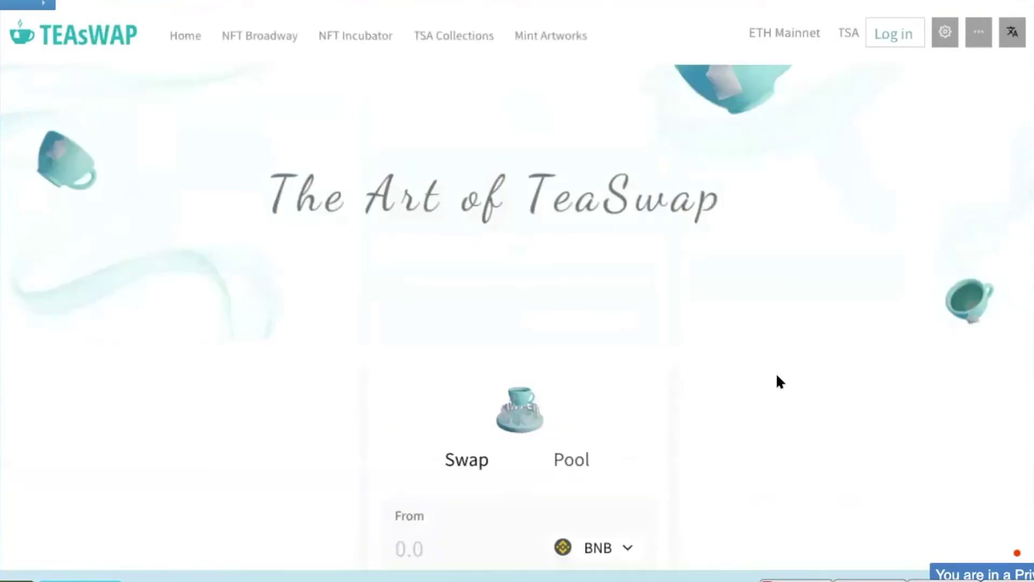
{"action": "scroll", "coordinate": [778, 375], "scroll_direction": "down", "scroll_amount": 1}
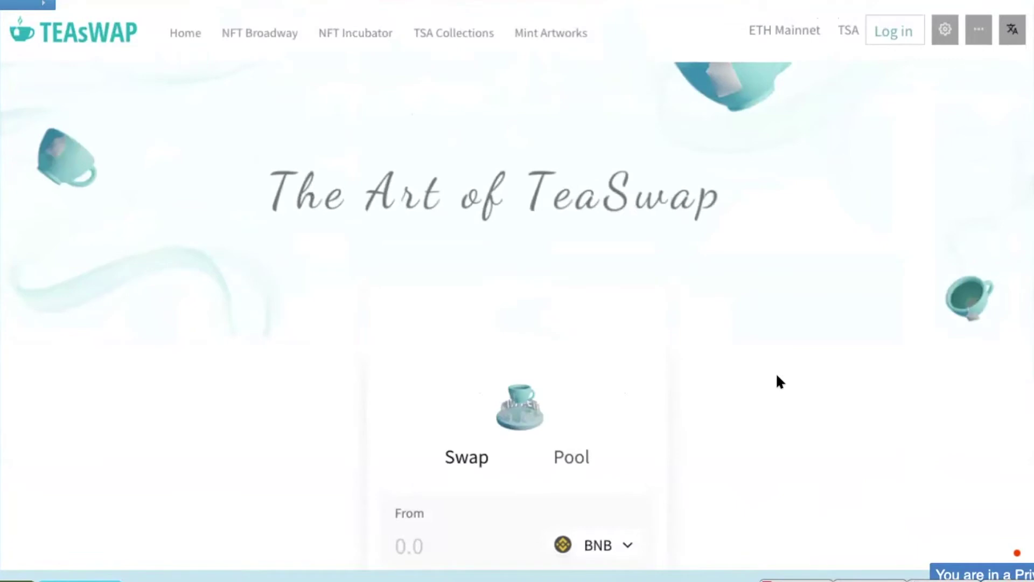
{"action": "scroll", "coordinate": [776, 375], "scroll_direction": "down", "scroll_amount": 4}
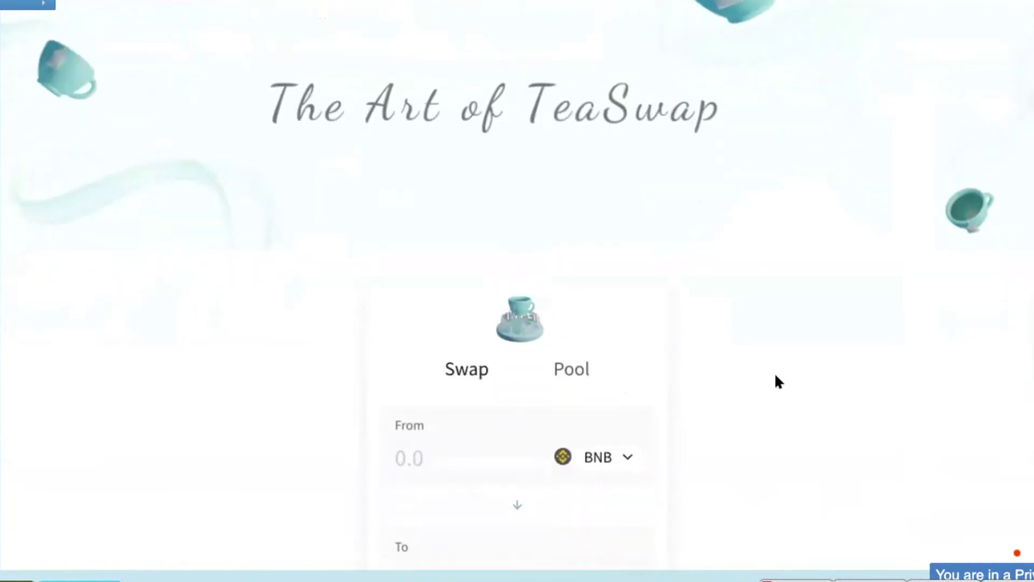
{"action": "scroll", "coordinate": [776, 376], "scroll_direction": "down", "scroll_amount": 1}
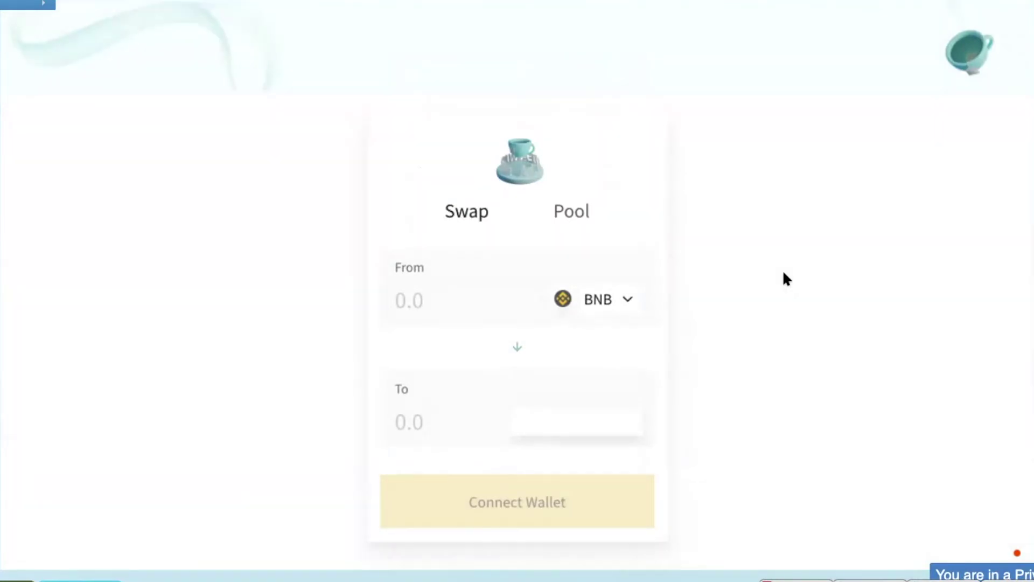
{"action": "scroll", "coordinate": [784, 272], "scroll_direction": "up", "scroll_amount": 5}
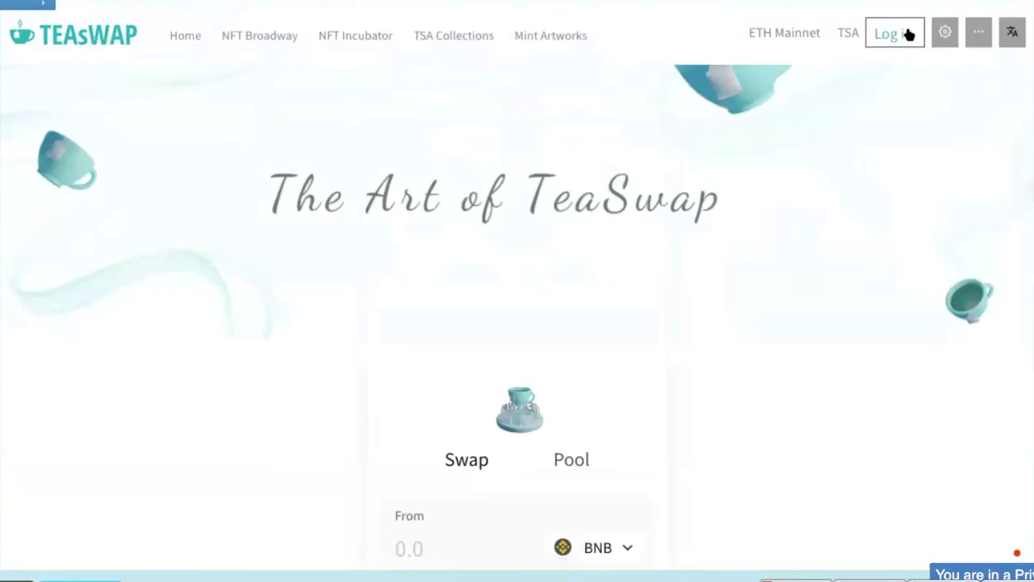
Start the wallet login and choose Install MetaMask from the wallet options.
{"action": "left_click", "coordinate": [894, 35]}
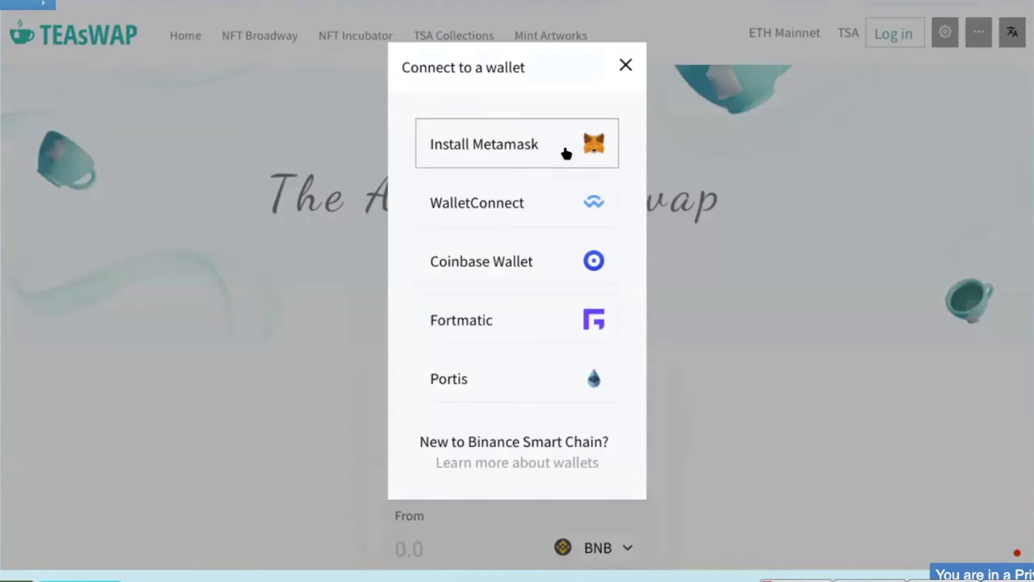
{"action": "left_click", "coordinate": [568, 153]}
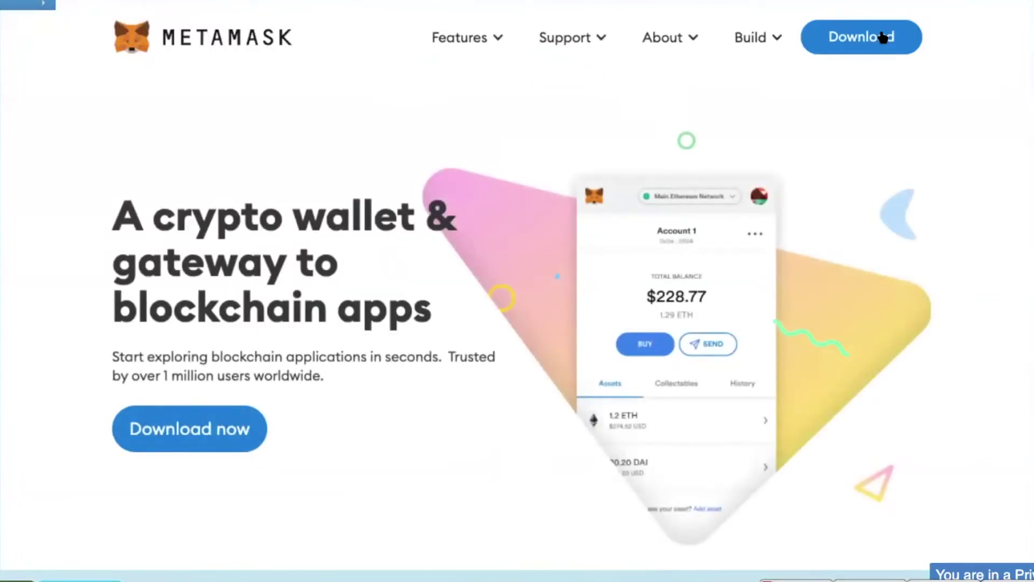
Get the MetaMask browser download from the MetaMask site.
{"action": "left_click", "coordinate": [881, 40]}
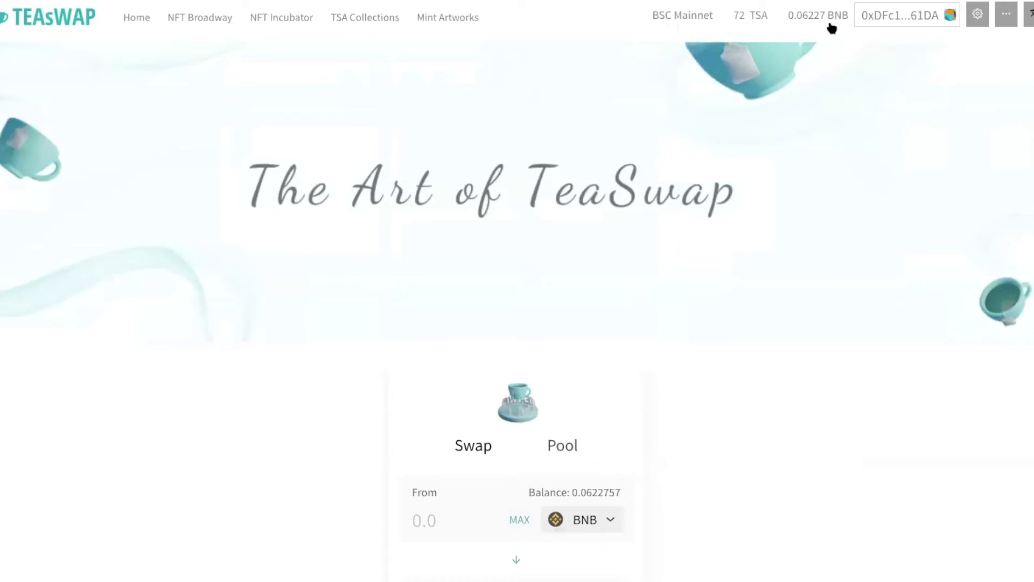
Enter 1 as the From amount and pick USDT as the token to swap from.
{"action": "scroll", "coordinate": [776, 424], "scroll_direction": "down", "scroll_amount": 1}
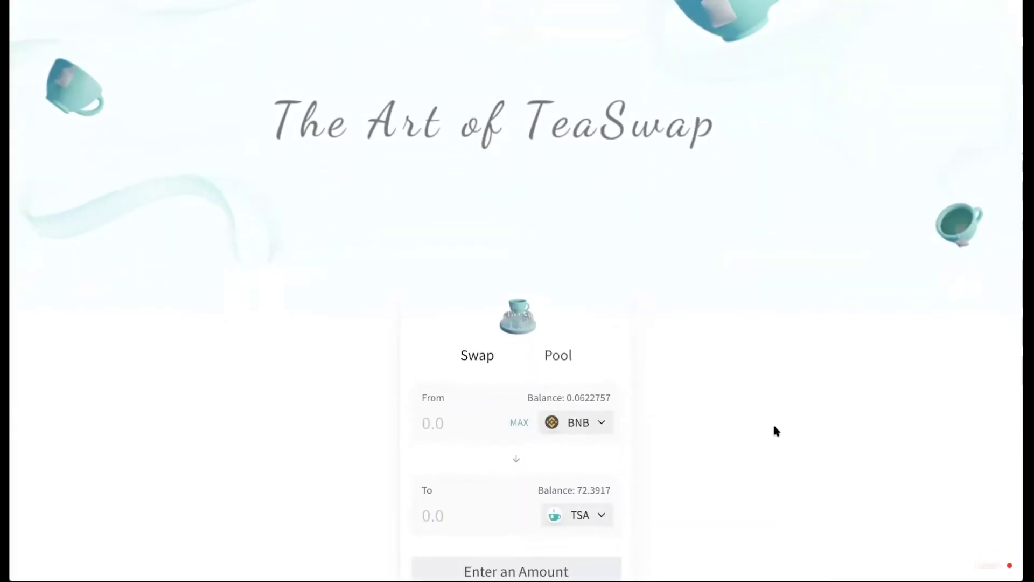
{"action": "scroll", "coordinate": [776, 430], "scroll_direction": "down", "scroll_amount": 1}
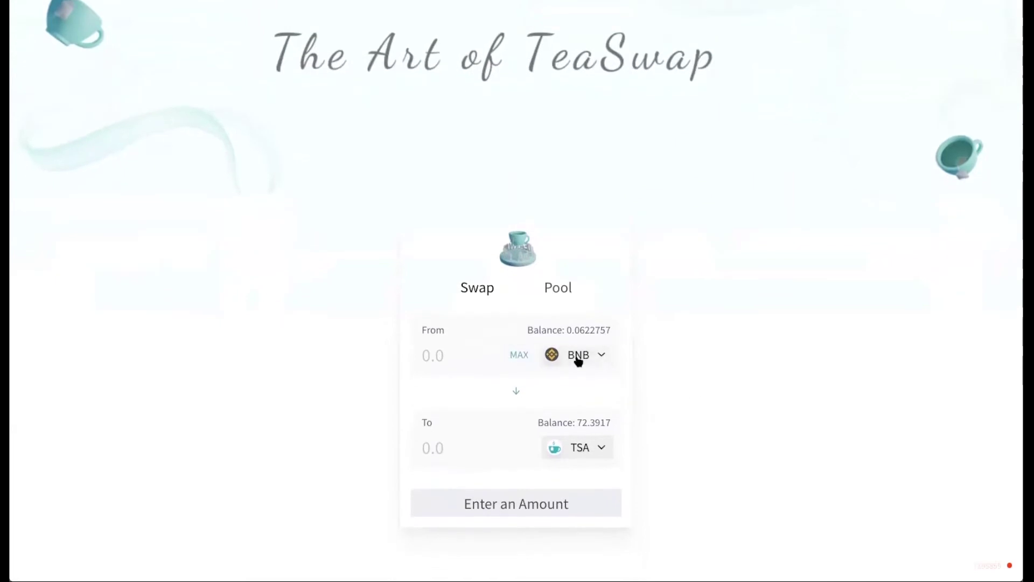
{"action": "left_click", "coordinate": [442, 355]}
{"action": "type", "text": "1"}
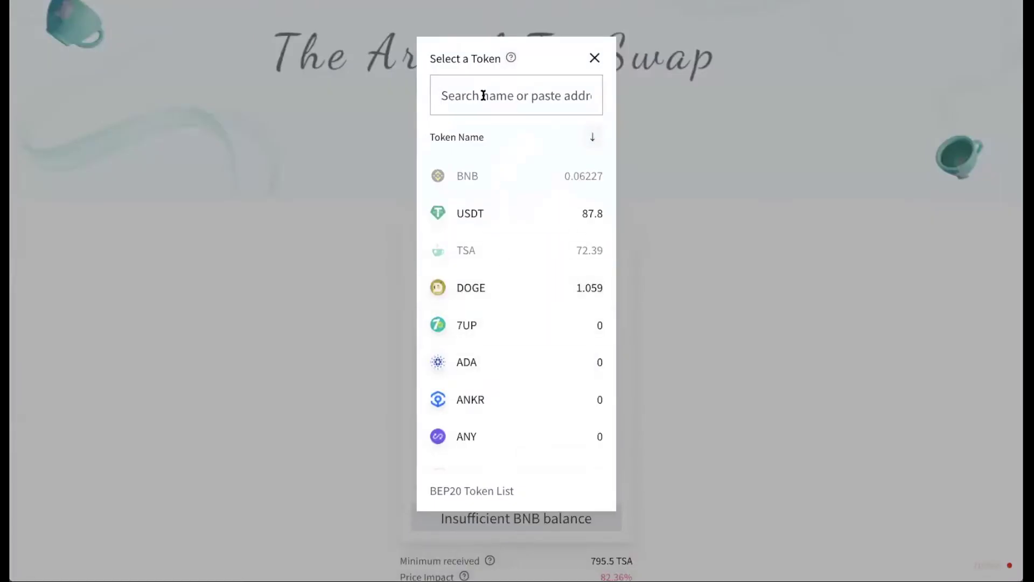
{"action": "left_click", "coordinate": [483, 95]}
{"action": "type", "text": "usdt"}
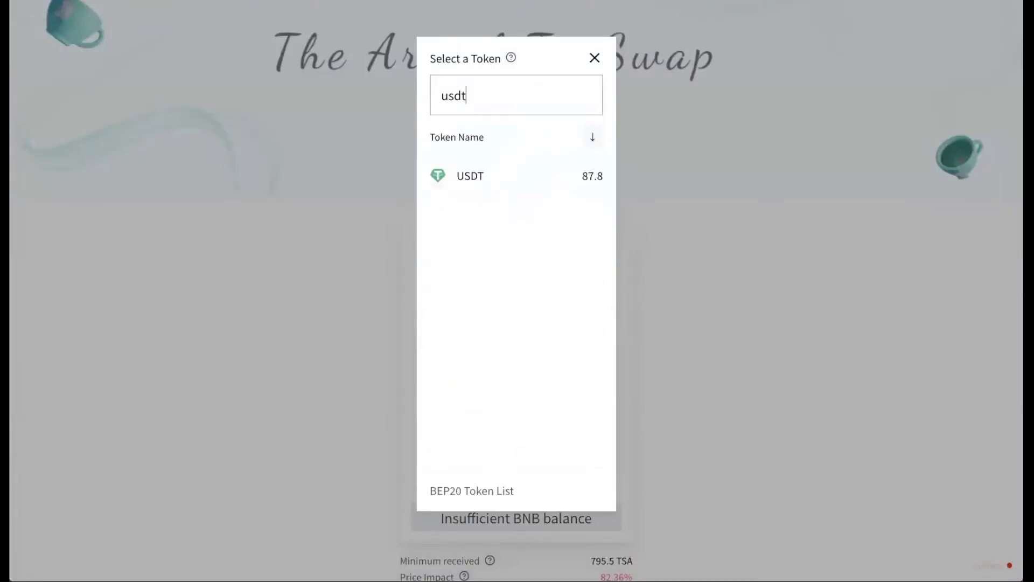
{"action": "left_click", "coordinate": [485, 175]}
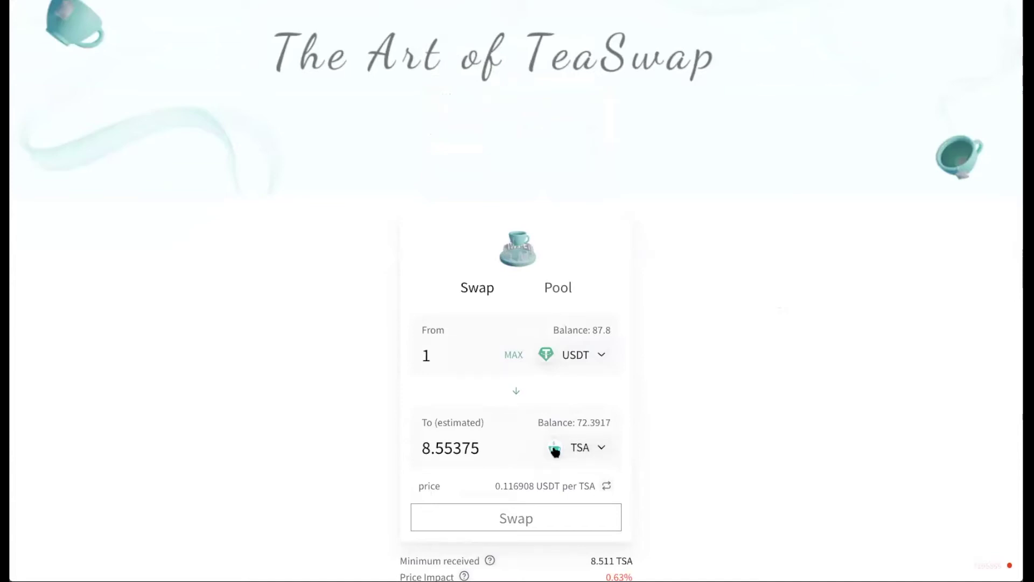
Change the receiving token from TSA to BNB.
{"action": "left_click", "coordinate": [593, 451]}
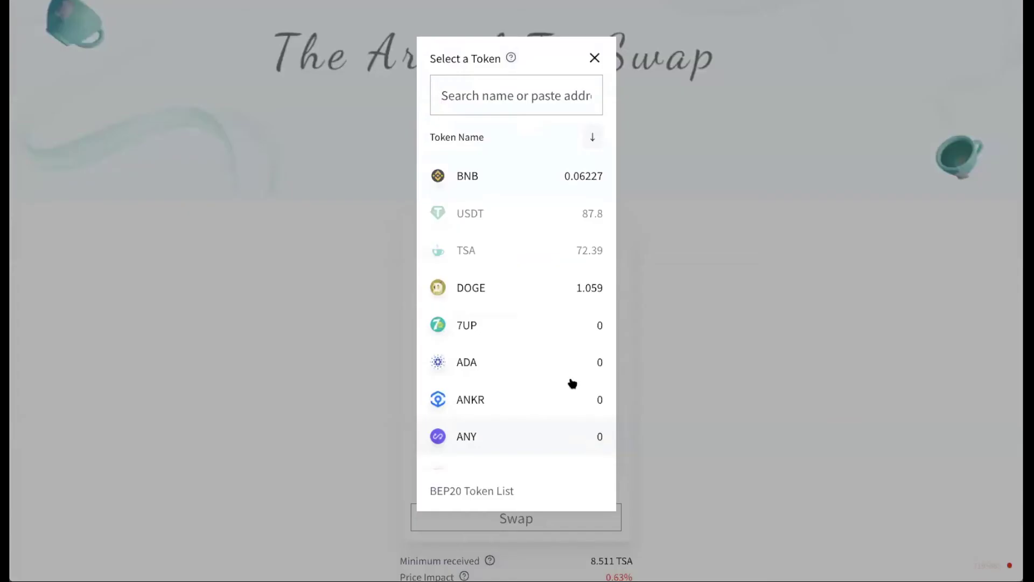
{"action": "left_click", "coordinate": [533, 191]}
{"action": "scroll", "coordinate": [681, 431], "scroll_direction": "up", "scroll_amount": 1}
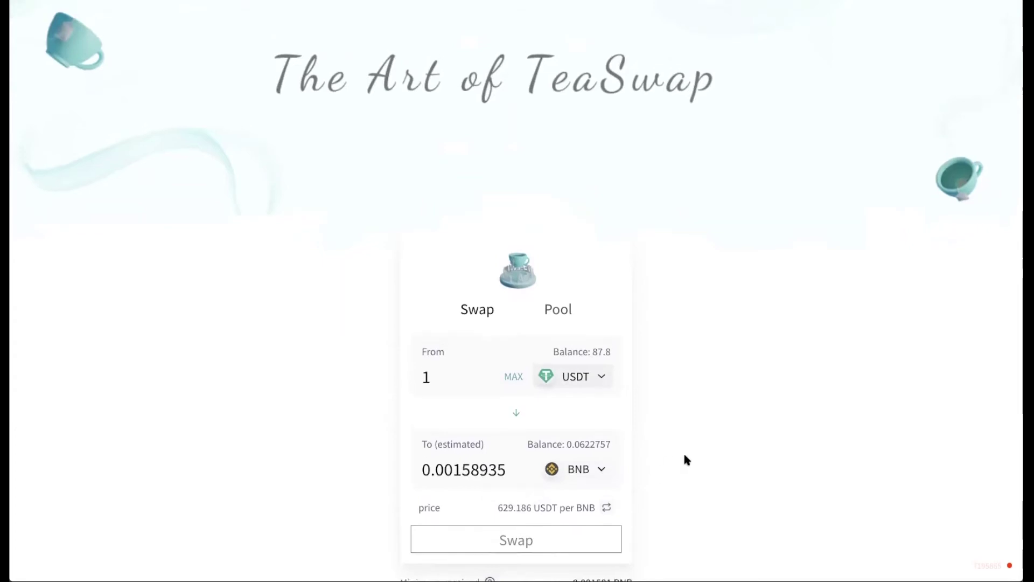
{"action": "scroll", "coordinate": [684, 456], "scroll_direction": "up", "scroll_amount": 2}
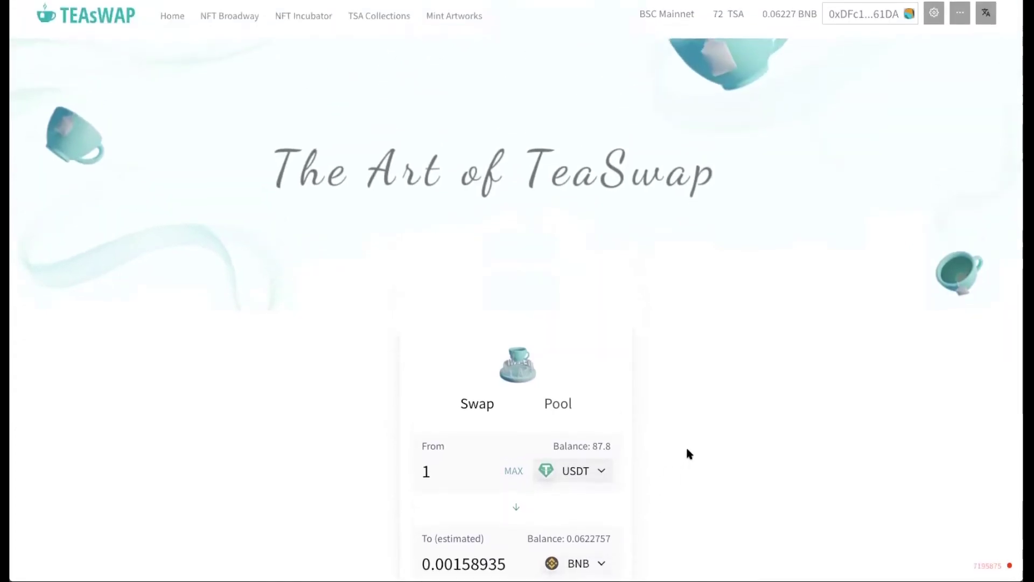
{"action": "scroll", "coordinate": [687, 451], "scroll_direction": "down", "scroll_amount": 4}
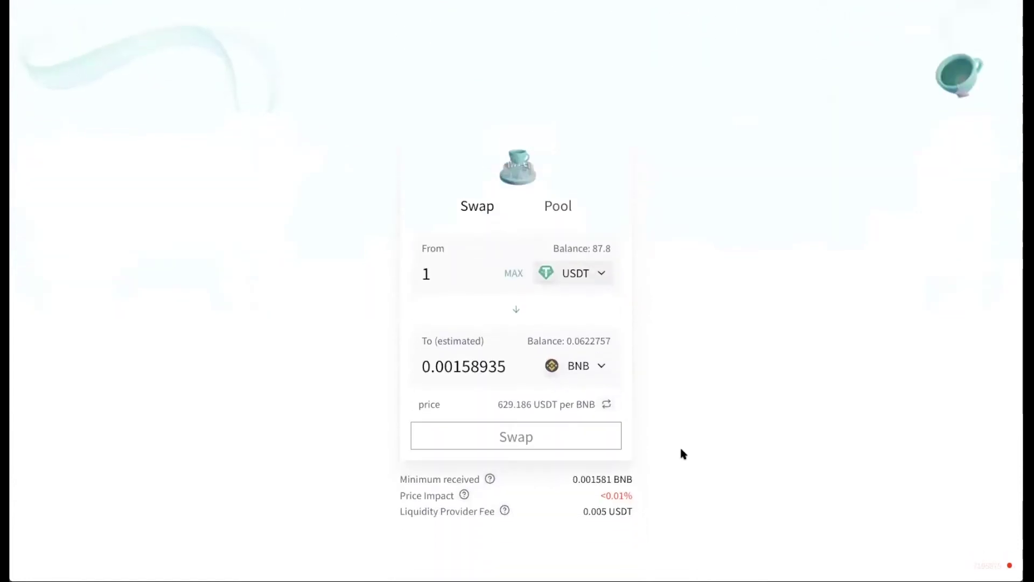
Confirm the 1 USDT to BNB swap, approve it in MetaMask, and close the notice.
{"action": "left_click", "coordinate": [547, 450]}
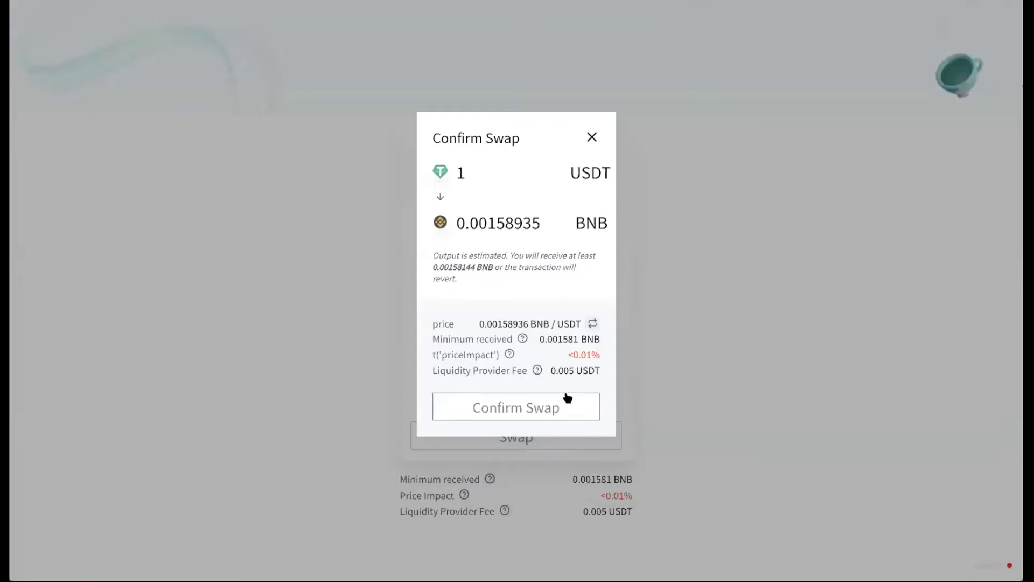
{"action": "left_click", "coordinate": [560, 409]}
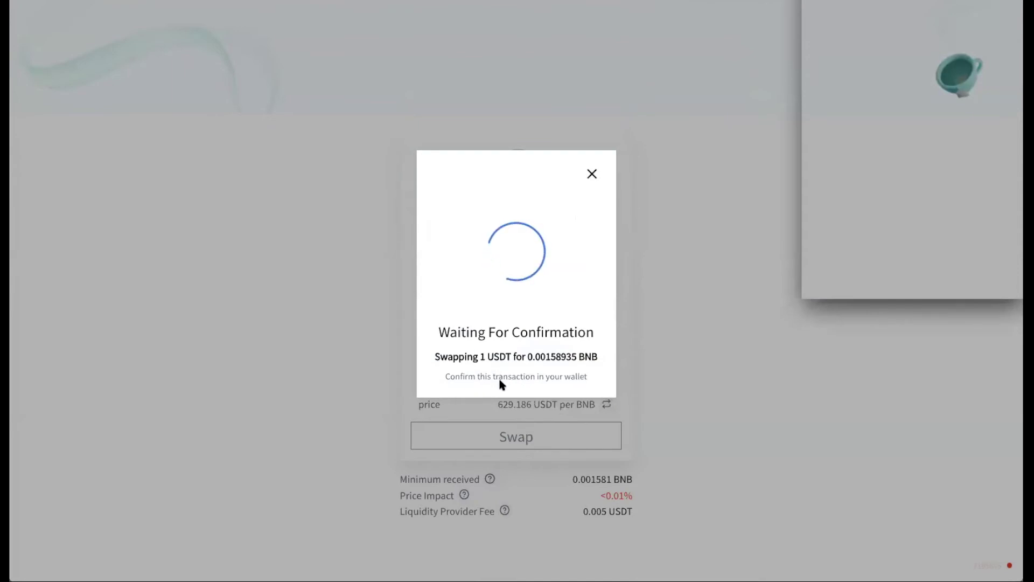
{"action": "left_click", "coordinate": [965, 282]}
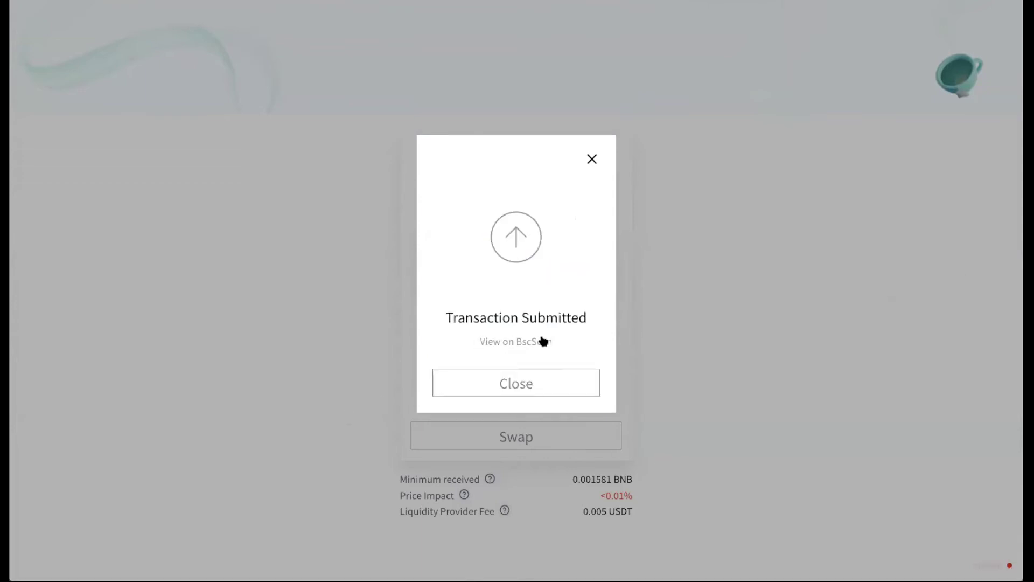
{"action": "left_click", "coordinate": [554, 392]}
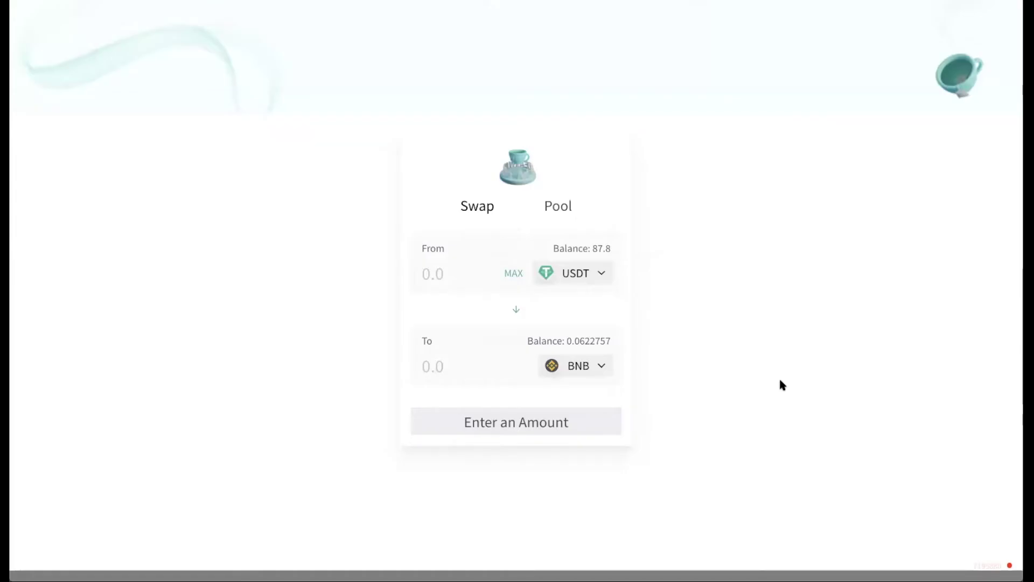
{"action": "scroll", "coordinate": [780, 383], "scroll_direction": "up", "scroll_amount": 4}
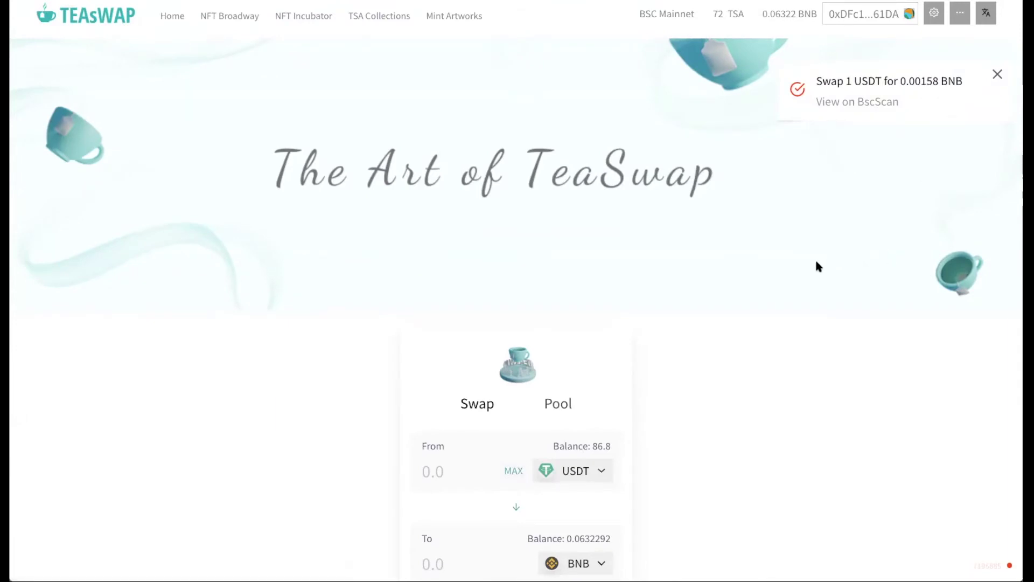
{"action": "scroll", "coordinate": [807, 262], "scroll_direction": "down", "scroll_amount": 3}
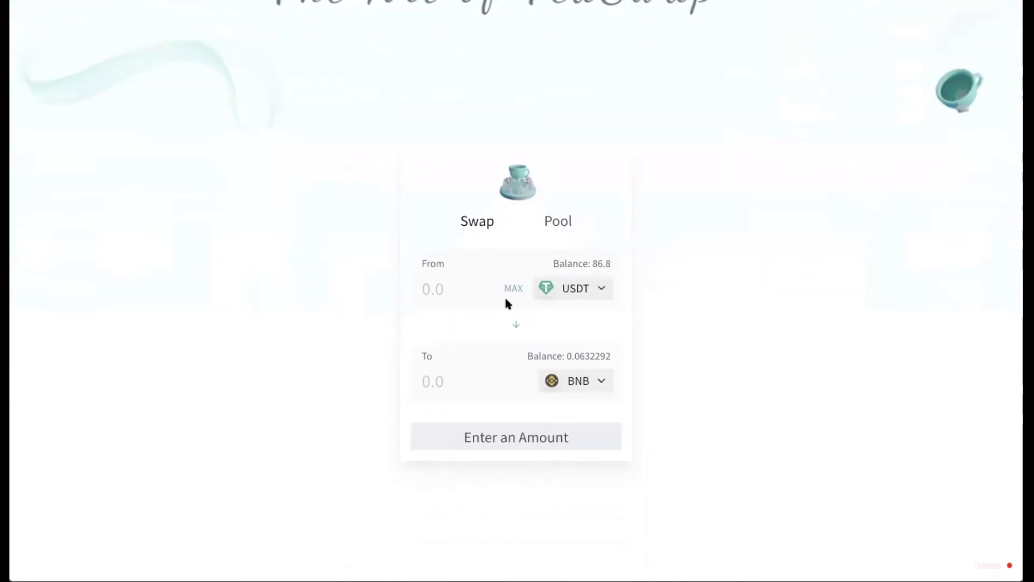
Select TSA as the From token with 0.01 entered, and DOGE as the To token.
{"action": "left_click", "coordinate": [591, 291]}
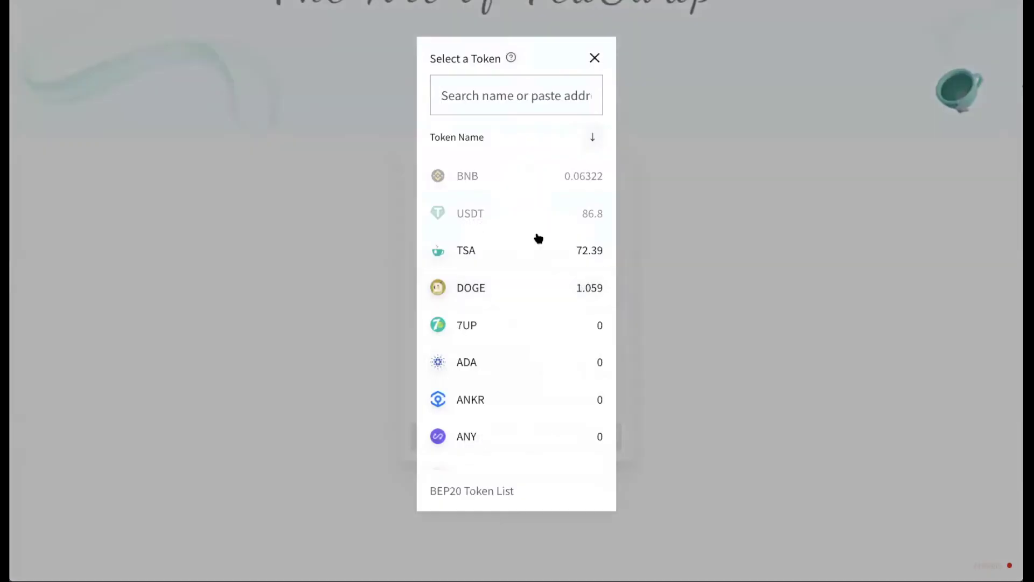
{"action": "left_click", "coordinate": [538, 254]}
{"action": "left_click", "coordinate": [465, 290]}
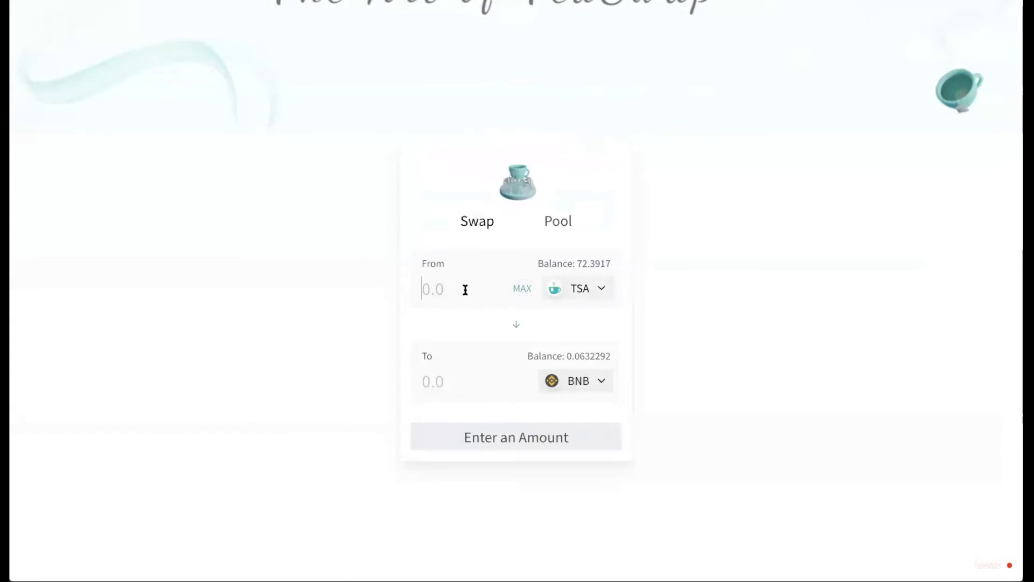
{"action": "type", "text": "0.01"}
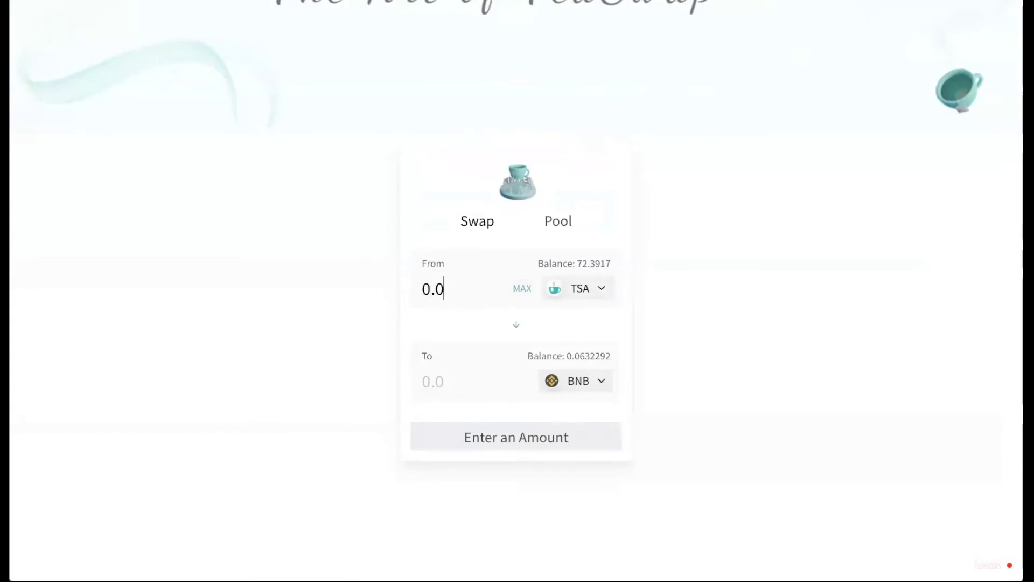
{"action": "left_click", "coordinate": [589, 381]}
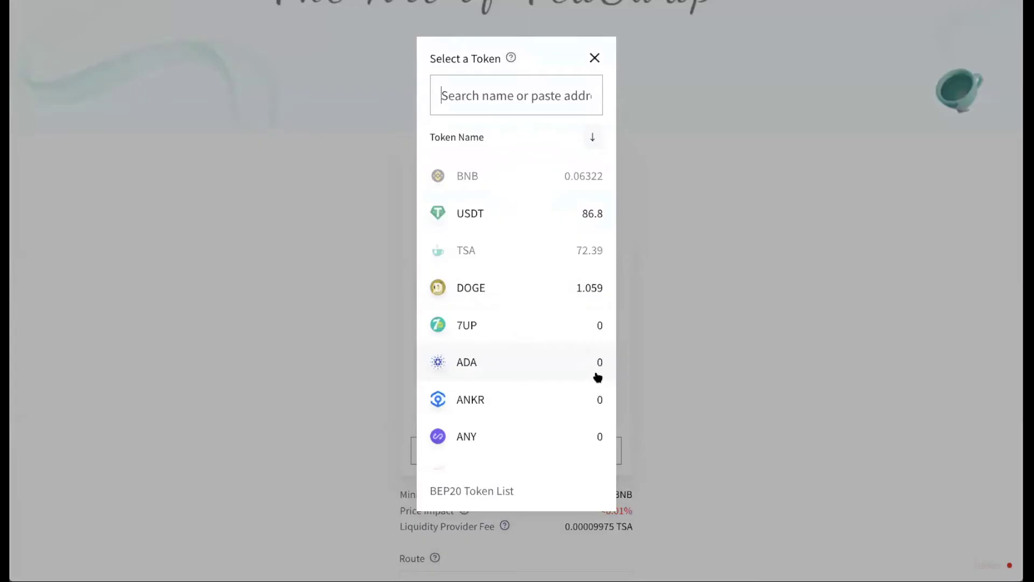
{"action": "left_click", "coordinate": [545, 289]}
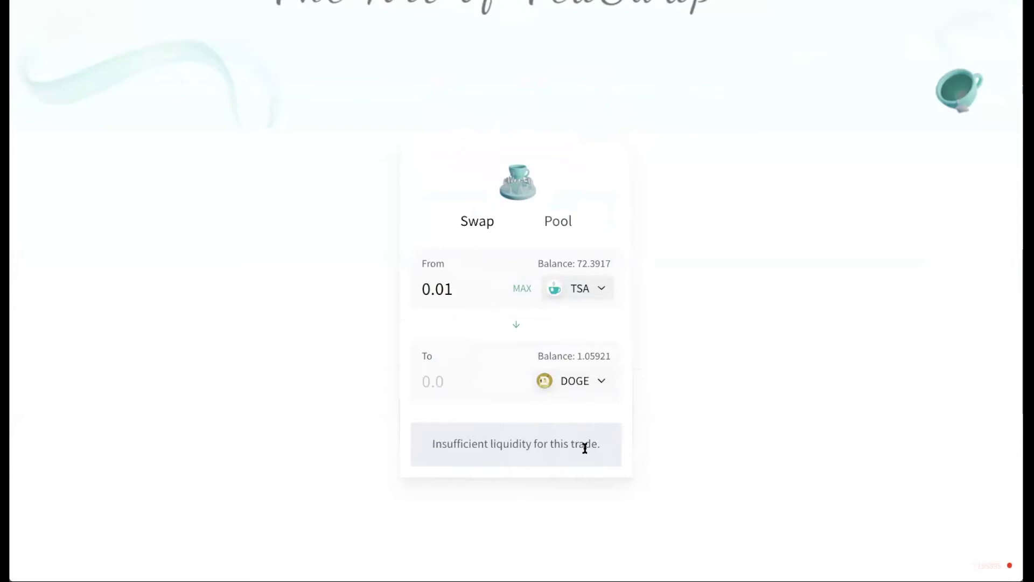
Reload the page, enter 1 TSA, and start approving TSA for spending.
{"action": "key", "text": "F5"}
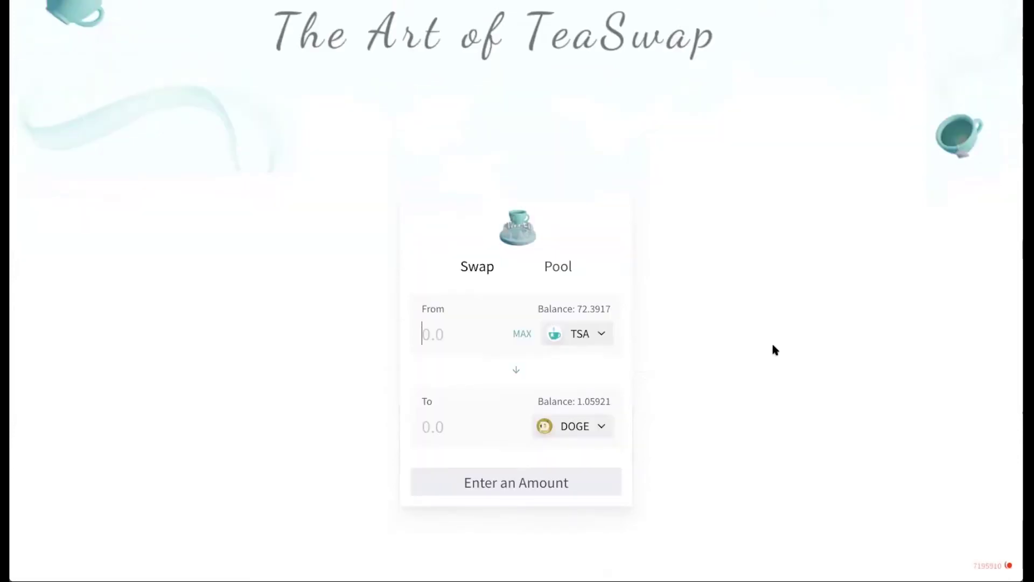
{"action": "type", "text": "1"}
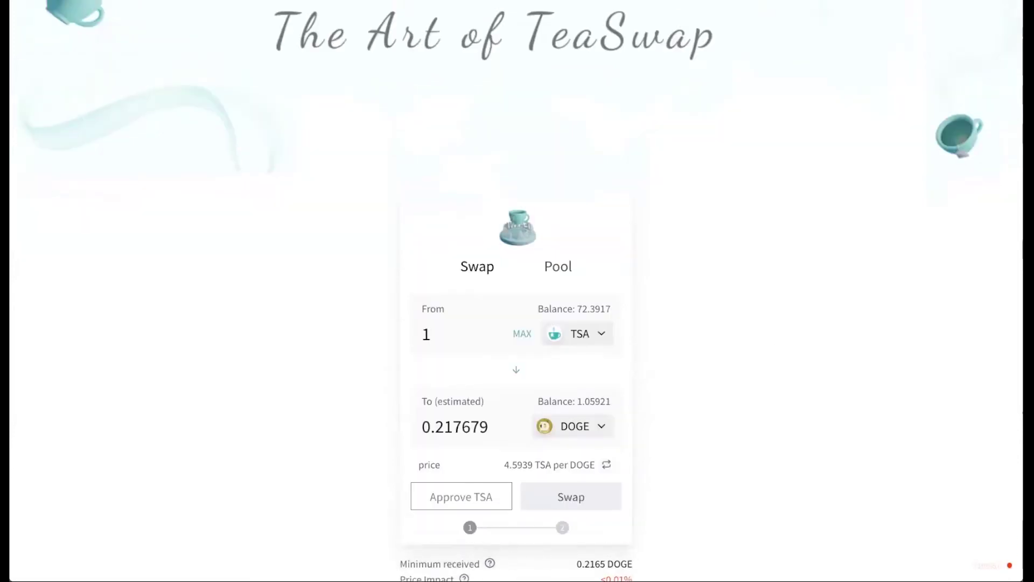
{"action": "scroll", "coordinate": [372, 392], "scroll_direction": "down", "scroll_amount": 2}
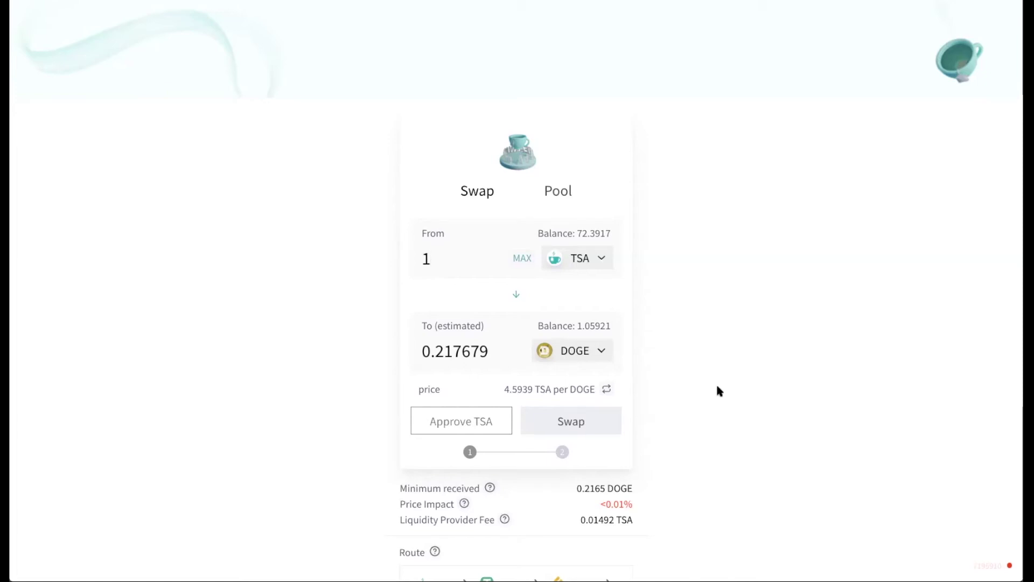
{"action": "scroll", "coordinate": [716, 382], "scroll_direction": "down", "scroll_amount": 1}
{"action": "left_click", "coordinate": [476, 404]}
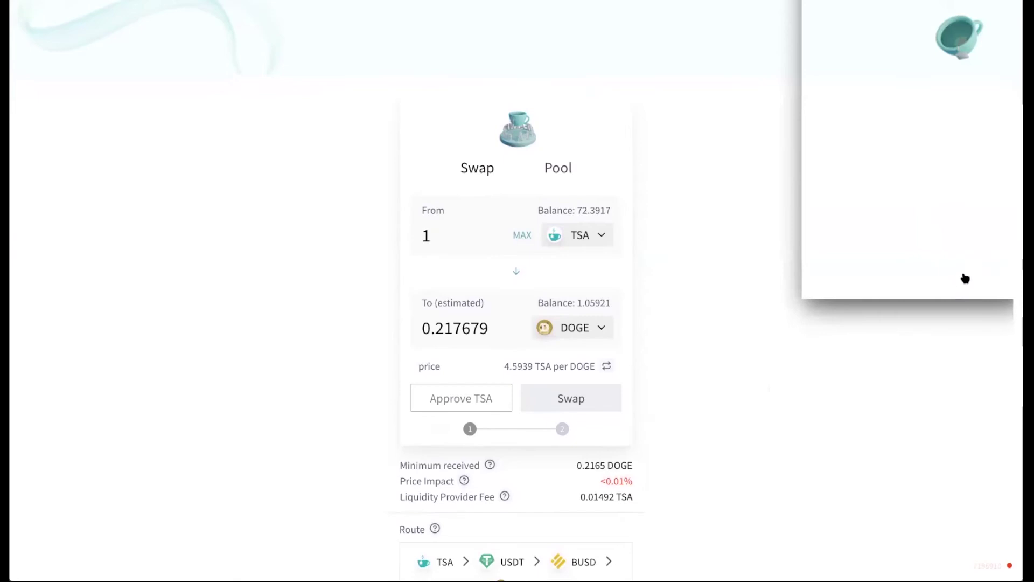
Confirm the 1 TSA for 0.217 DOGE swap, approve it in MetaMask, and close the notice.
{"action": "scroll", "coordinate": [570, 496], "scroll_direction": "down", "scroll_amount": 1}
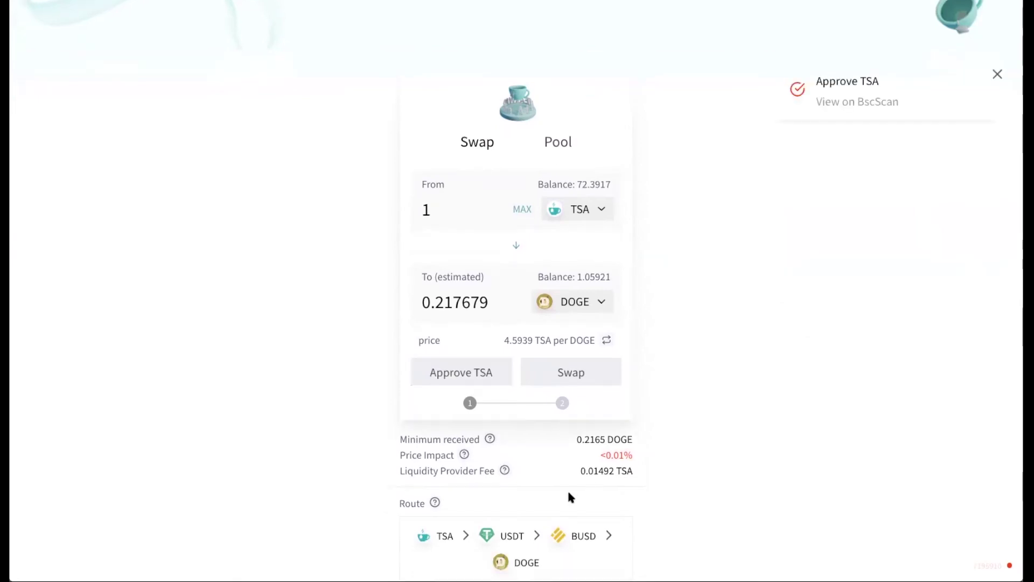
{"action": "scroll", "coordinate": [480, 525], "scroll_direction": "down", "scroll_amount": 1}
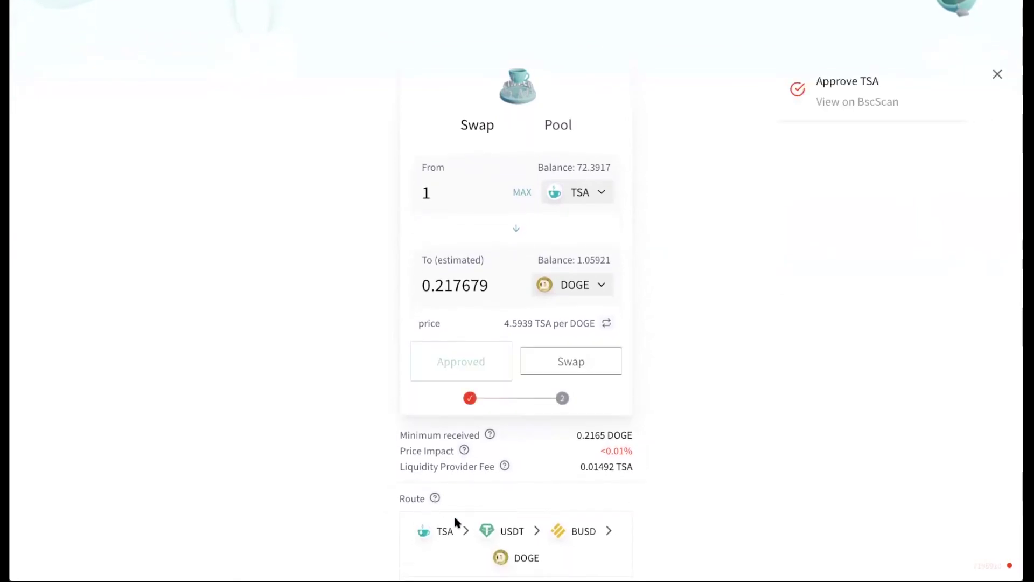
{"action": "left_click", "coordinate": [571, 361]}
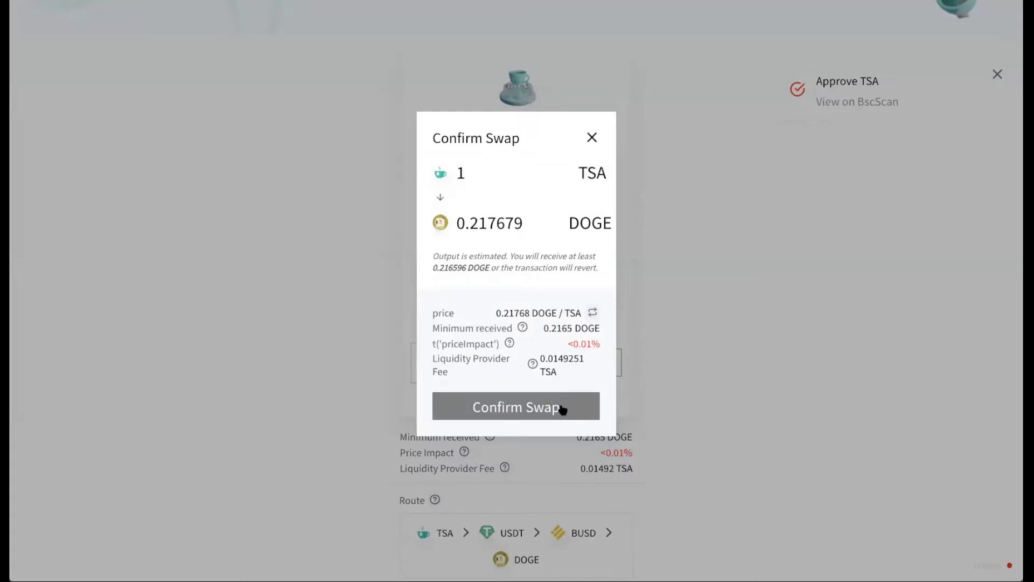
{"action": "left_click", "coordinate": [556, 407]}
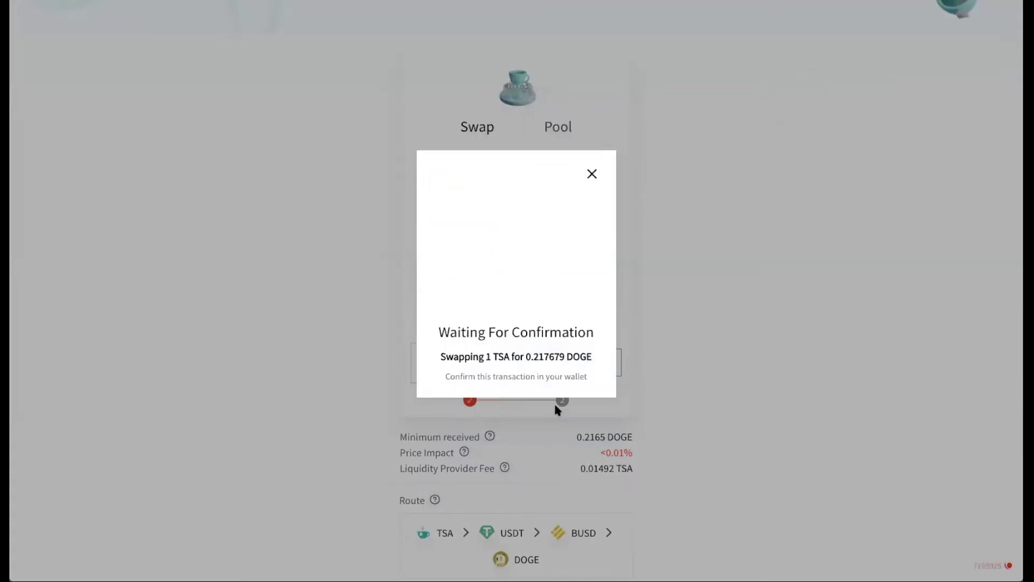
{"action": "left_click", "coordinate": [985, 277]}
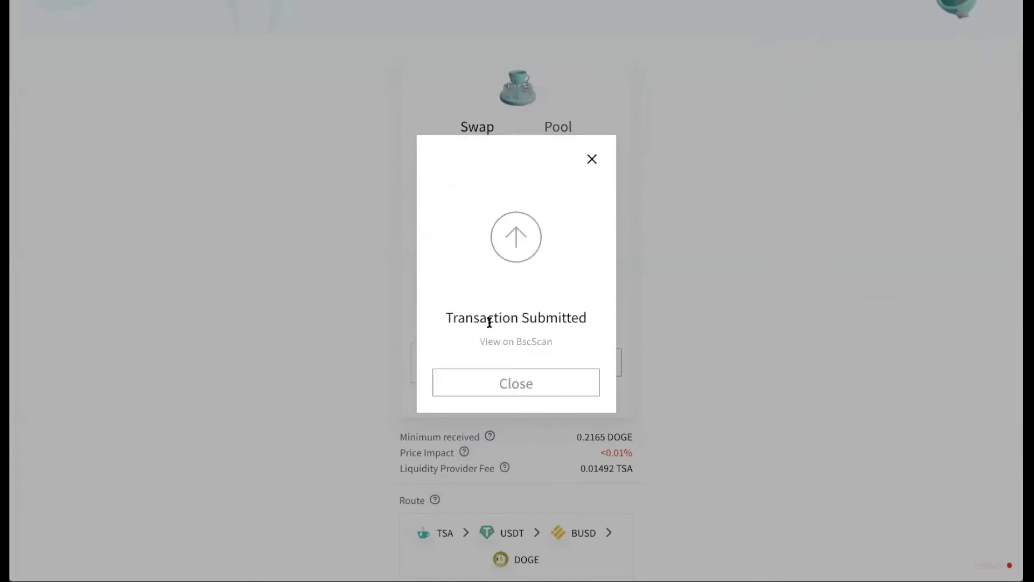
{"action": "left_click", "coordinate": [545, 384]}
{"action": "scroll", "coordinate": [731, 366], "scroll_direction": "up", "scroll_amount": 5}
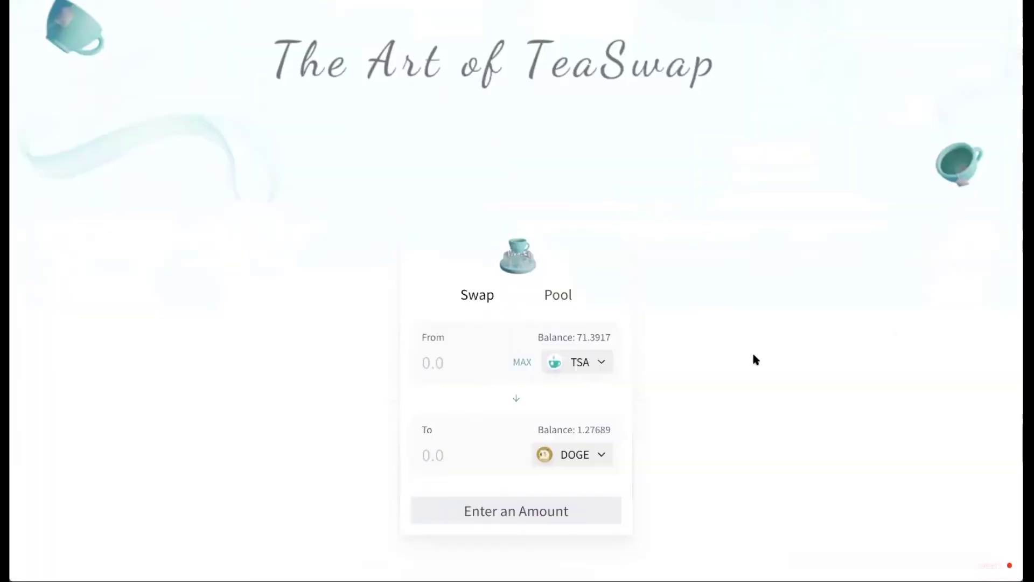
{"action": "left_click", "coordinate": [586, 364]}
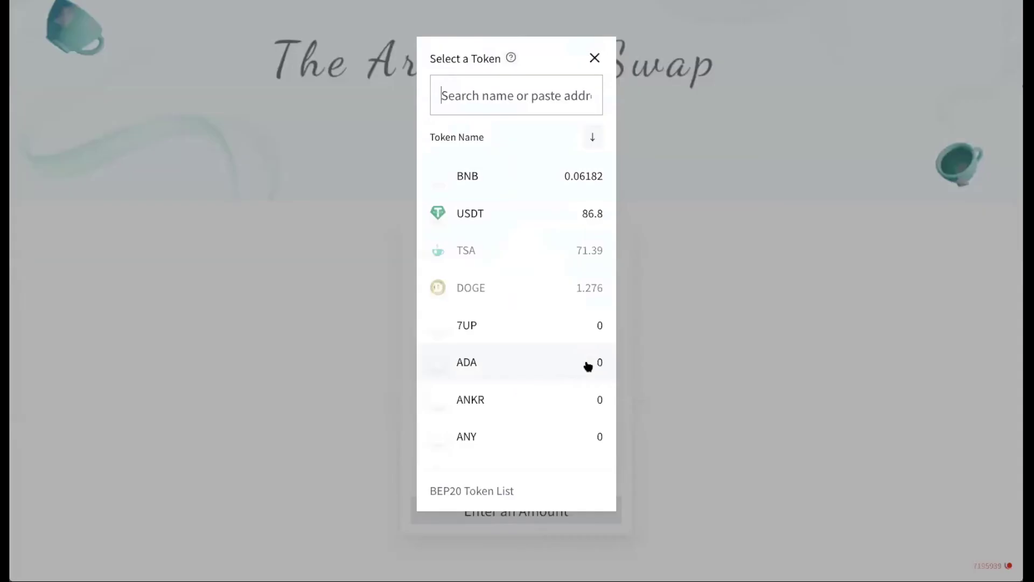
{"action": "scroll", "coordinate": [527, 214], "scroll_direction": "down", "scroll_amount": 6}
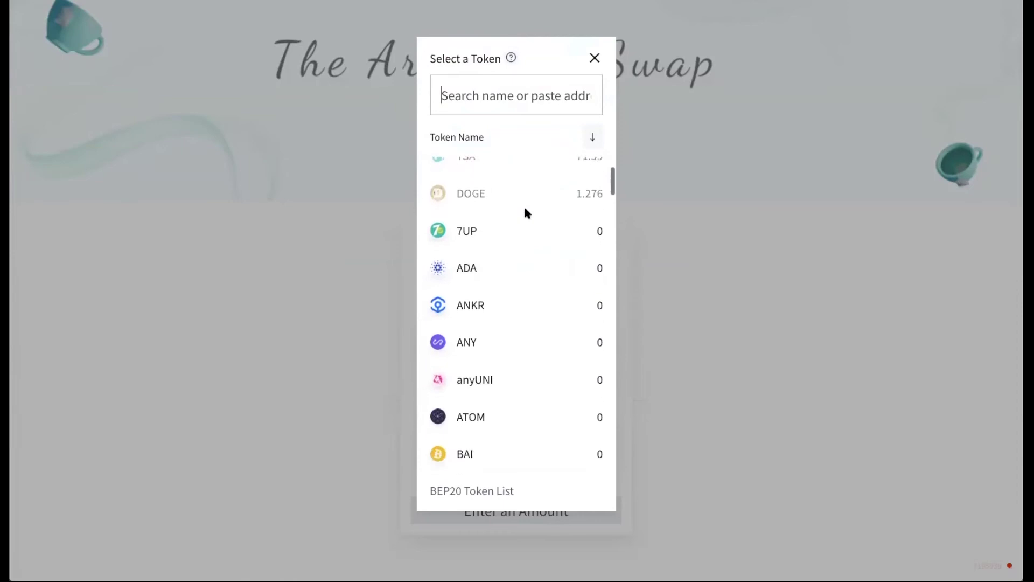
{"action": "scroll", "coordinate": [527, 213], "scroll_direction": "down", "scroll_amount": 7}
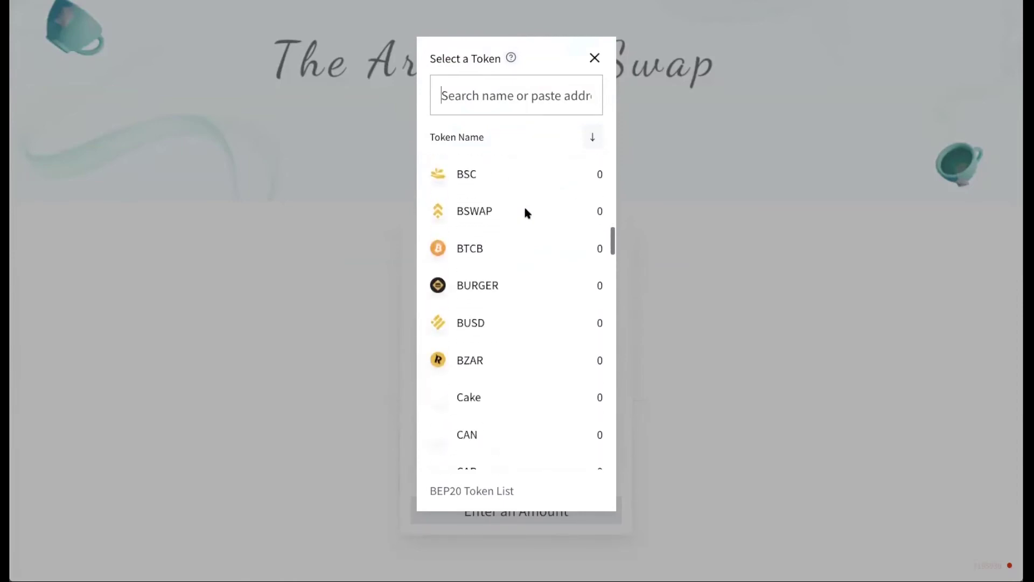
{"action": "scroll", "coordinate": [526, 214], "scroll_direction": "down", "scroll_amount": 8}
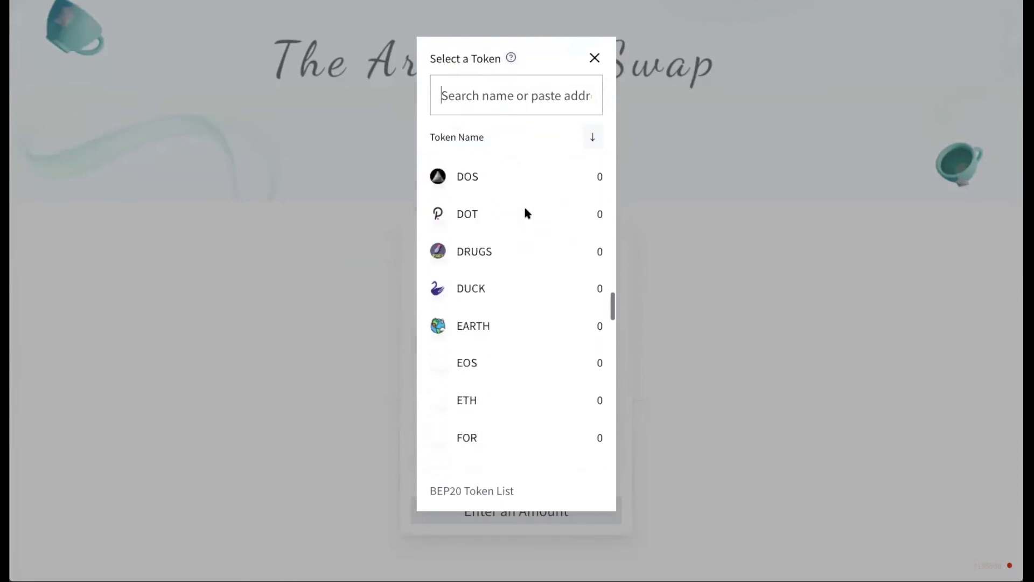
{"action": "left_click", "coordinate": [593, 60]}
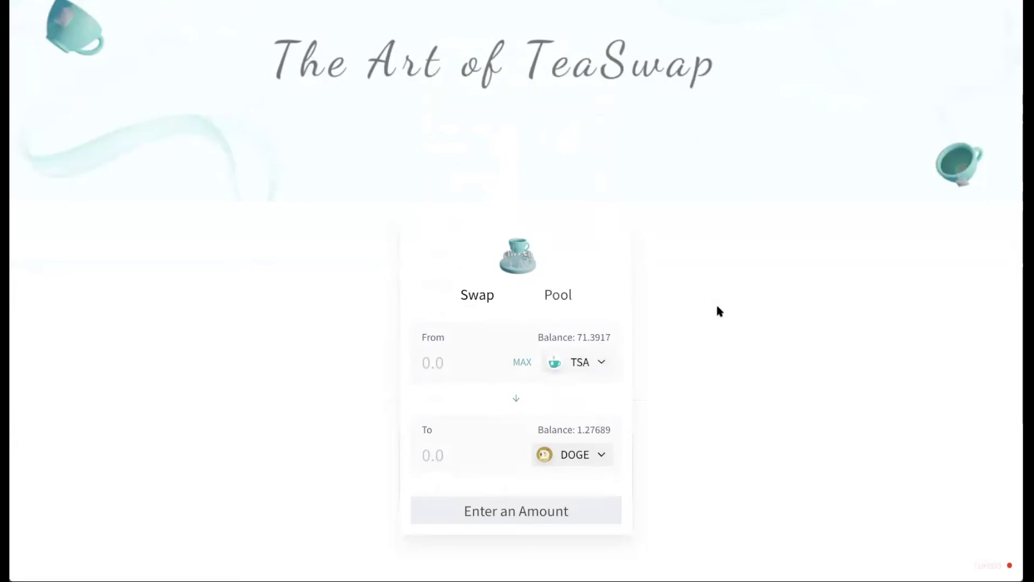
From TSA Incubators, open the Cao Jun NFT offering and scroll to its Participate card.
{"action": "scroll", "coordinate": [738, 318], "scroll_direction": "up", "scroll_amount": 2}
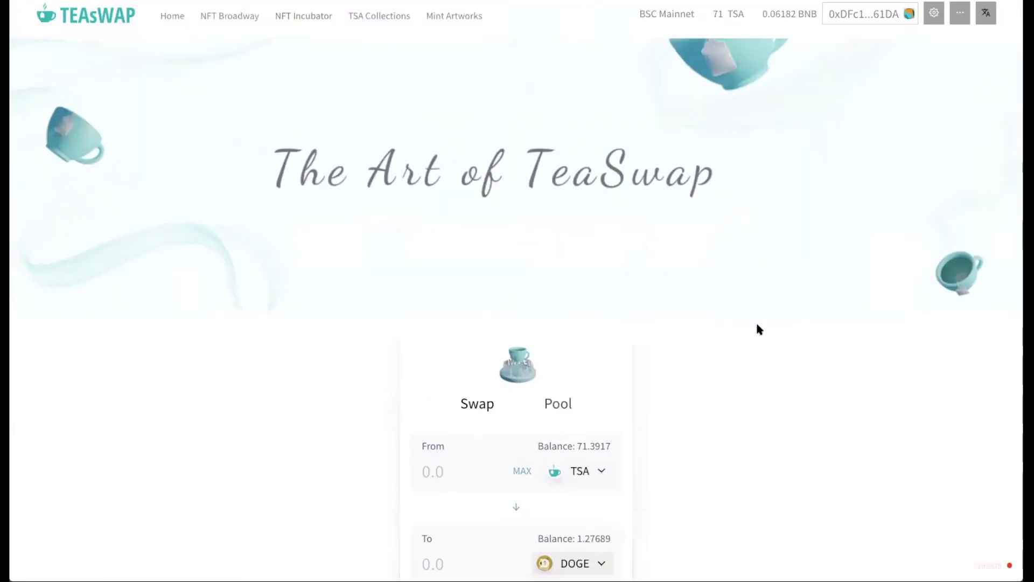
{"action": "left_click", "coordinate": [302, 15]}
{"action": "scroll", "coordinate": [615, 337], "scroll_direction": "down", "scroll_amount": 5}
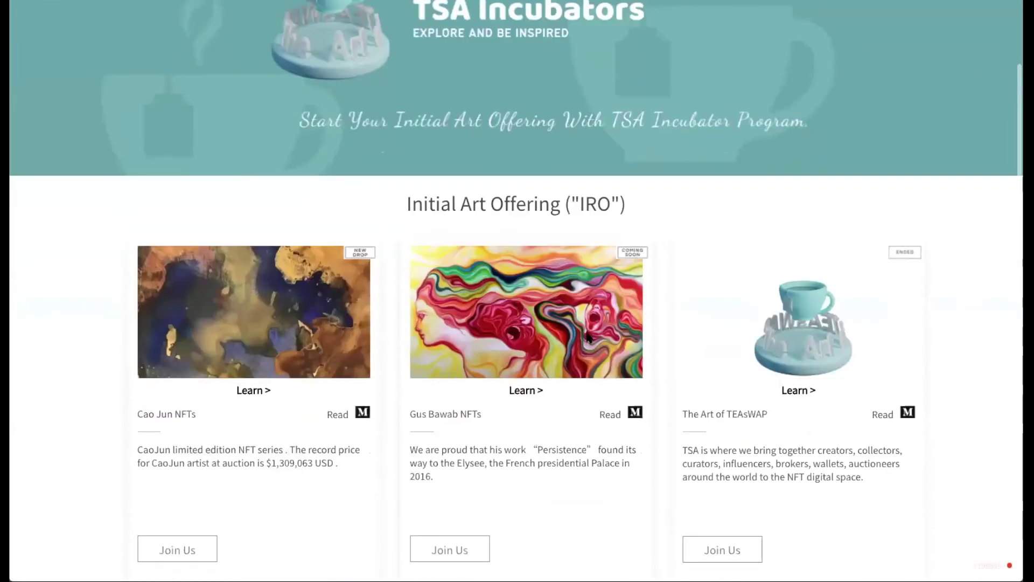
{"action": "left_click", "coordinate": [203, 420]}
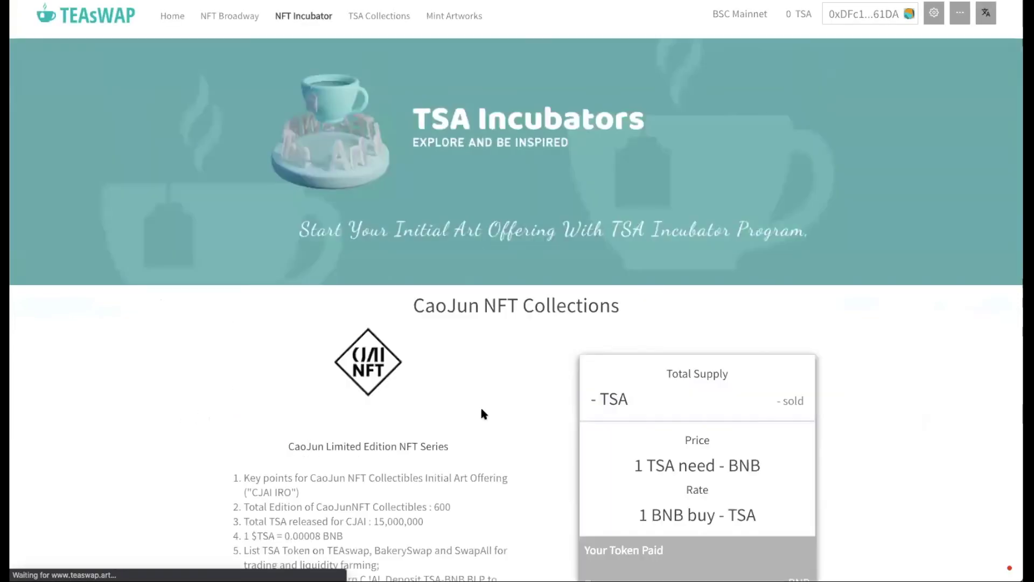
{"action": "scroll", "coordinate": [923, 420], "scroll_direction": "down", "scroll_amount": 6}
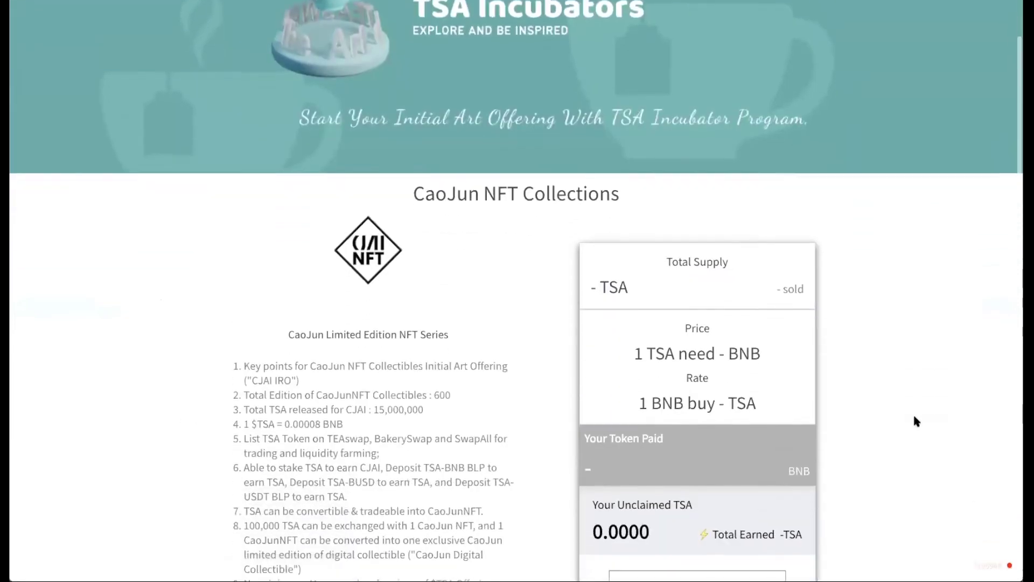
{"action": "scroll", "coordinate": [915, 417], "scroll_direction": "down", "scroll_amount": 1}
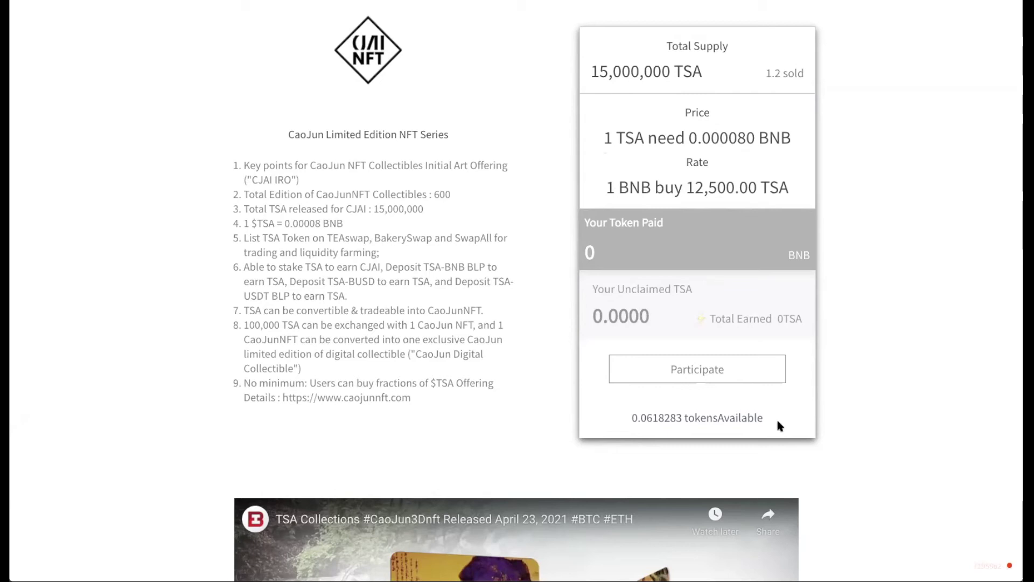
In the IRO buy window, replace the maximum amount with 0.0001 BNB.
{"action": "left_click", "coordinate": [692, 373]}
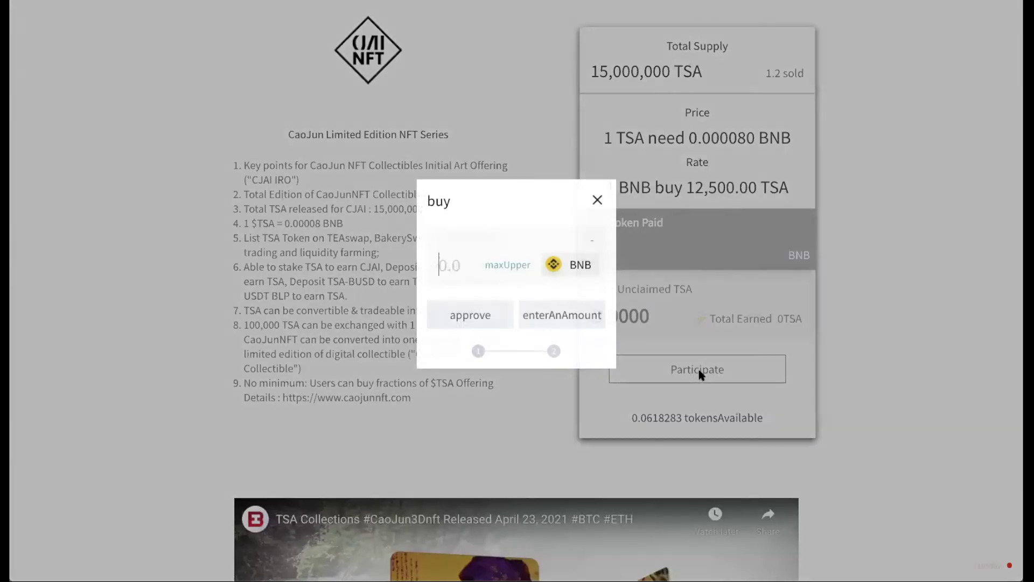
{"action": "left_click", "coordinate": [506, 268]}
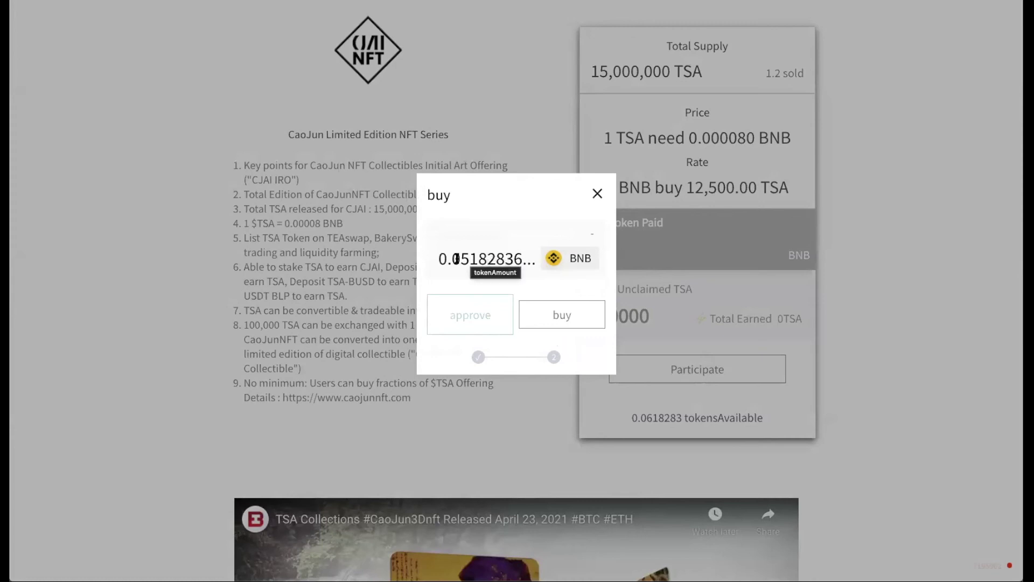
{"action": "left_click_drag", "start_coordinate": [537, 262], "coordinate": [569, 267]}
{"action": "key", "text": "BackSpace"}
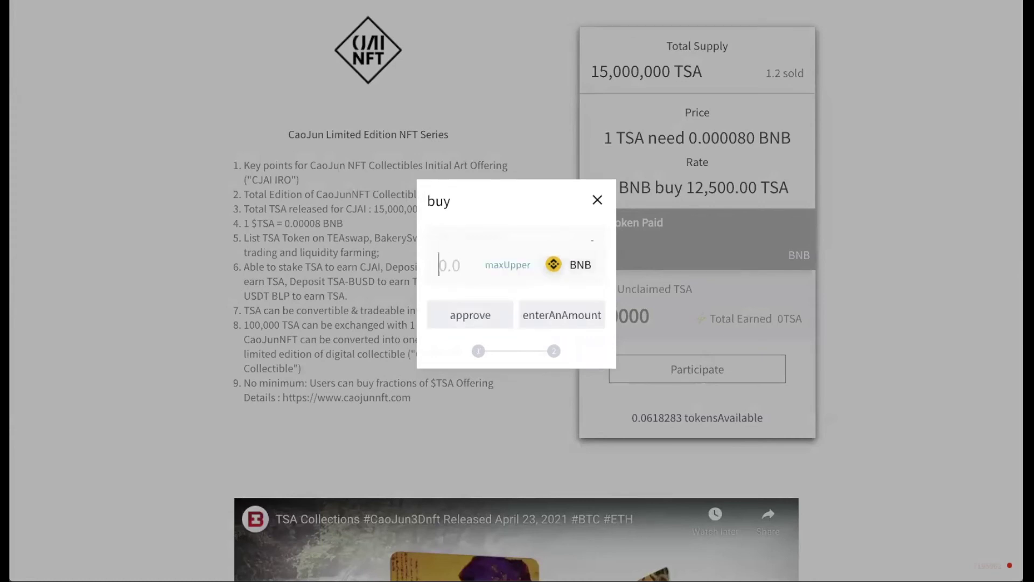
{"action": "type", "text": "0"}
{"action": "type", "text": ".0"}
{"action": "type", "text": "001"}
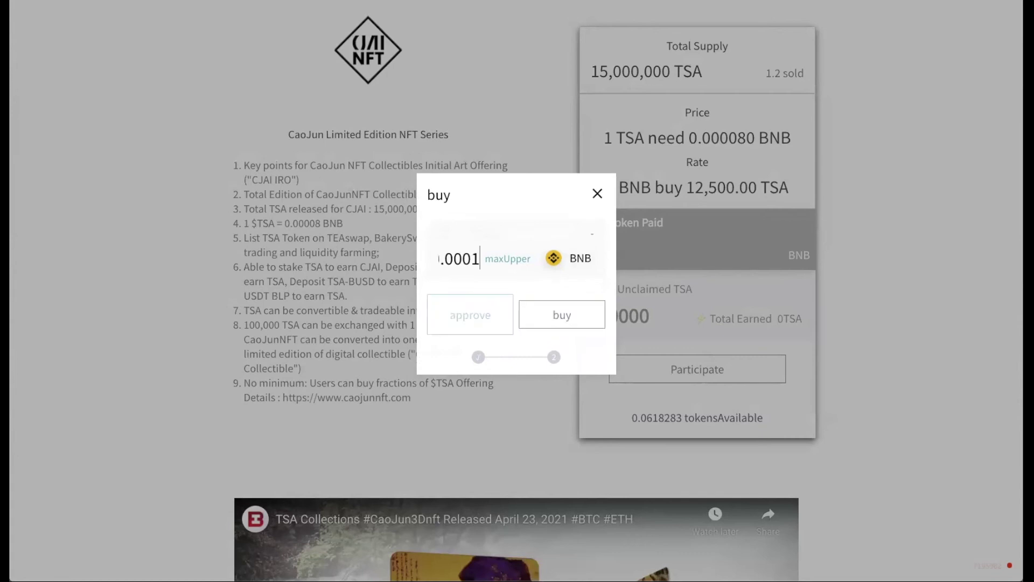
Submit the TSA purchase, confirm it in MetaMask, and view the transaction on BscScan.
{"action": "left_click", "coordinate": [566, 317]}
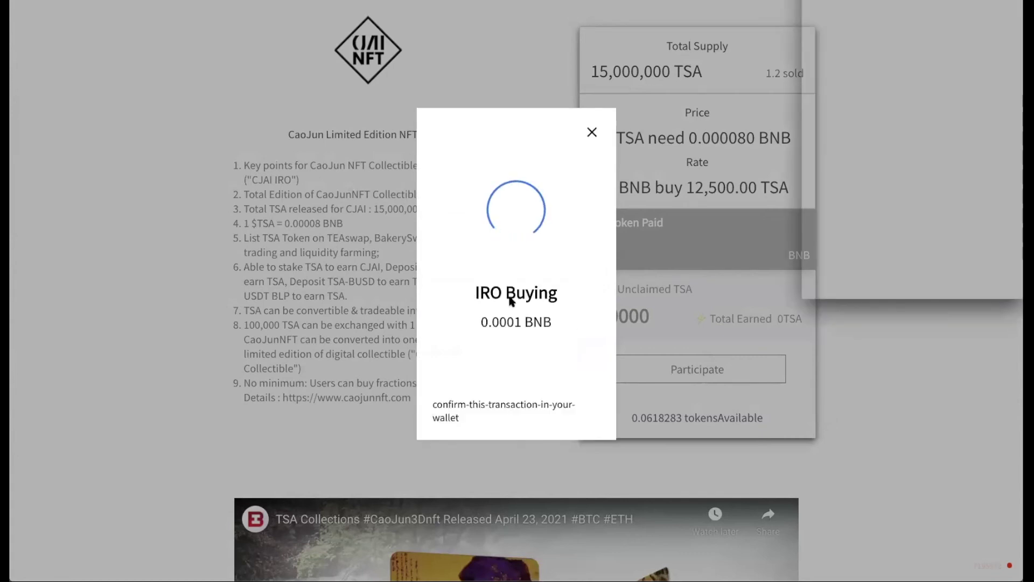
{"action": "left_click", "coordinate": [959, 274]}
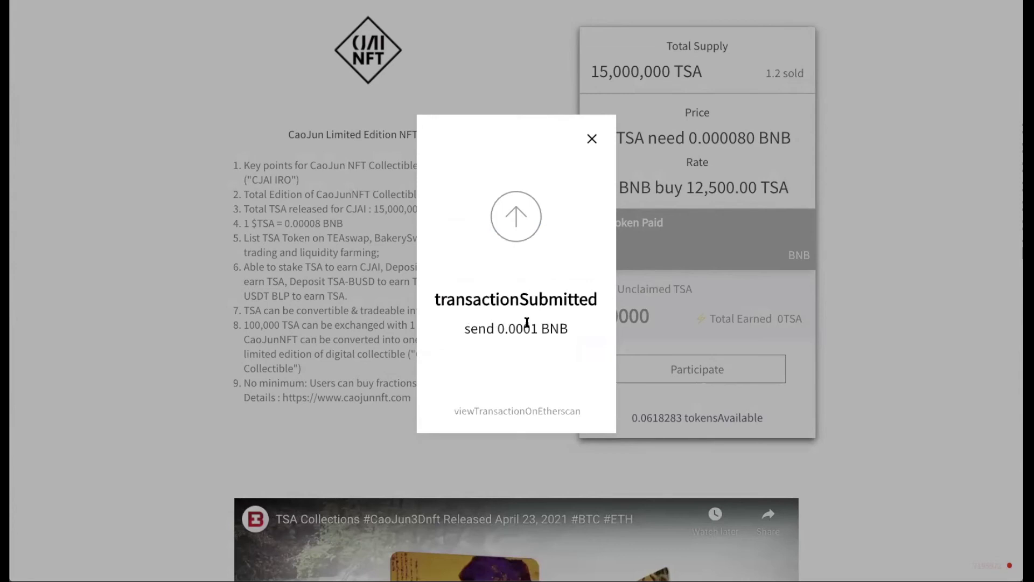
{"action": "left_click", "coordinate": [899, 114]}
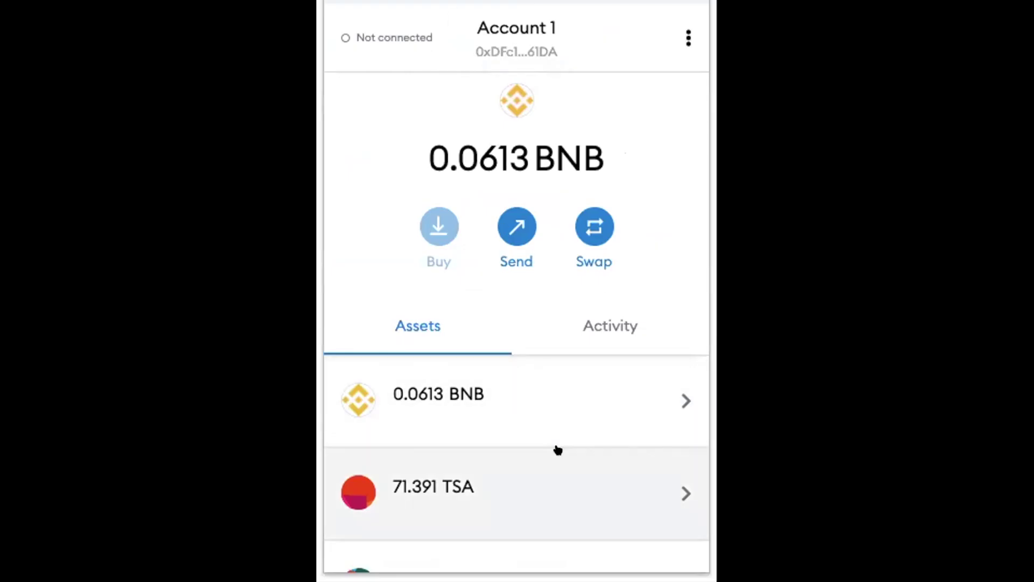
Check the 71.391 TSA balance in MetaMask assets, then open the Custom Token form.
{"action": "scroll", "coordinate": [556, 450], "scroll_direction": "down", "scroll_amount": 1}
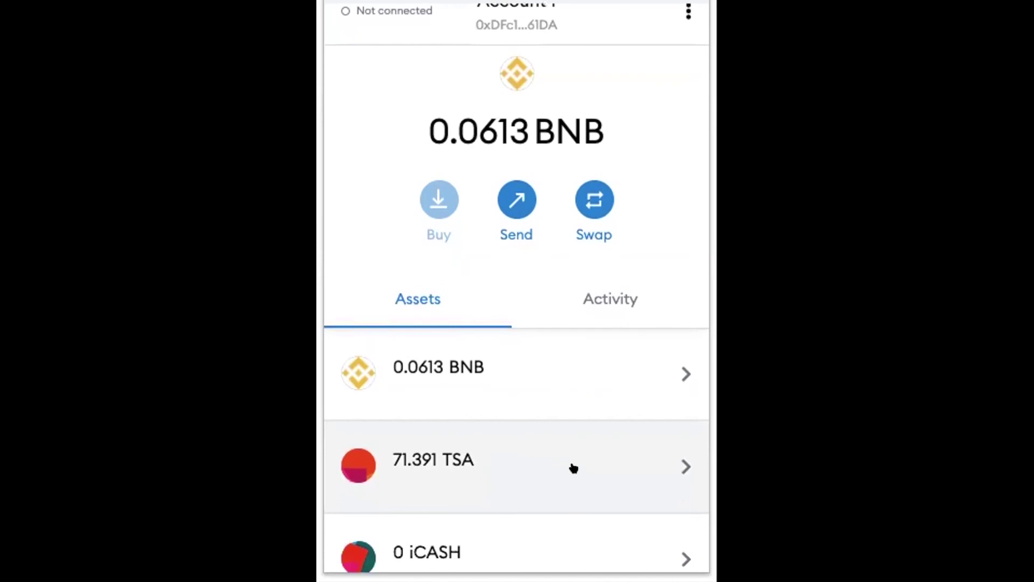
{"action": "scroll", "coordinate": [573, 468], "scroll_direction": "down", "scroll_amount": 3}
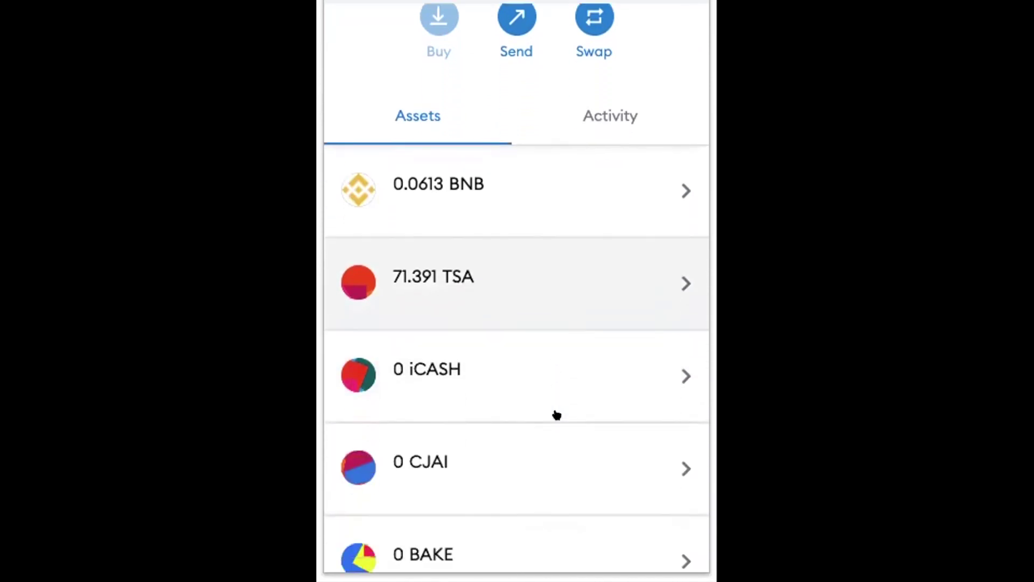
{"action": "scroll", "coordinate": [557, 414], "scroll_direction": "down", "scroll_amount": 2}
{"action": "scroll", "coordinate": [556, 415], "scroll_direction": "up", "scroll_amount": 4}
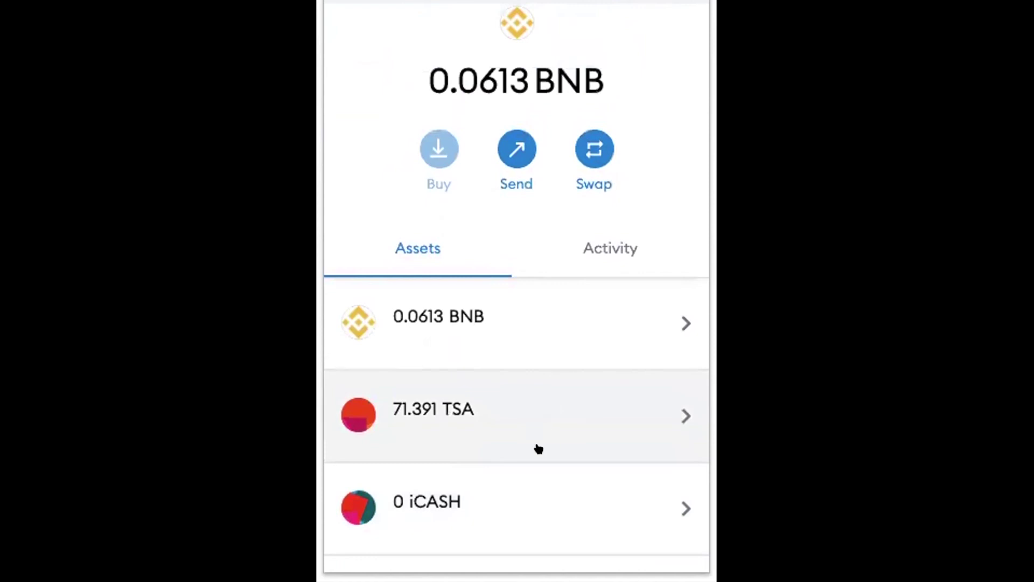
{"action": "scroll", "coordinate": [538, 445], "scroll_direction": "down", "scroll_amount": 10}
{"action": "left_click", "coordinate": [516, 520]}
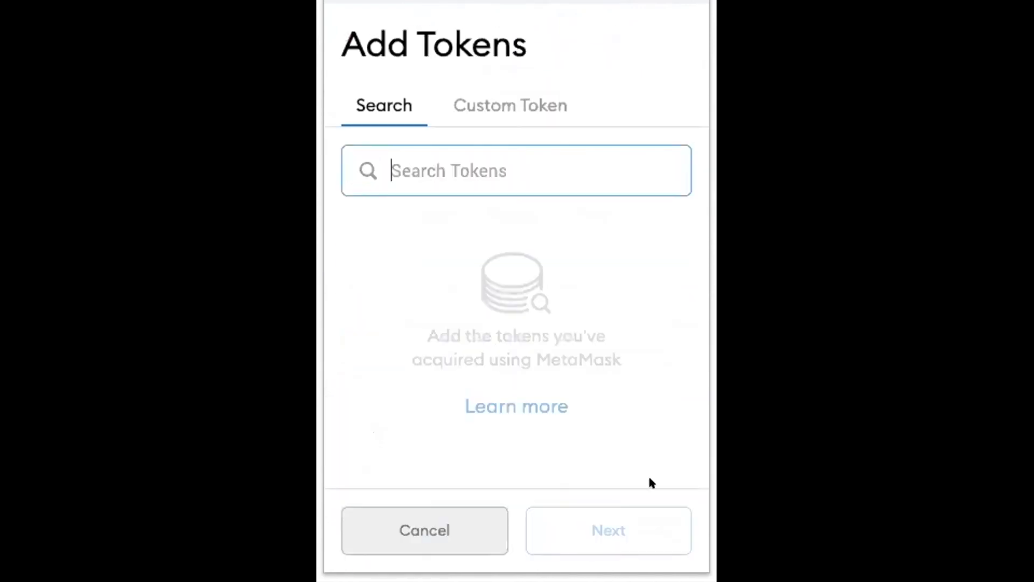
{"action": "left_click", "coordinate": [494, 103]}
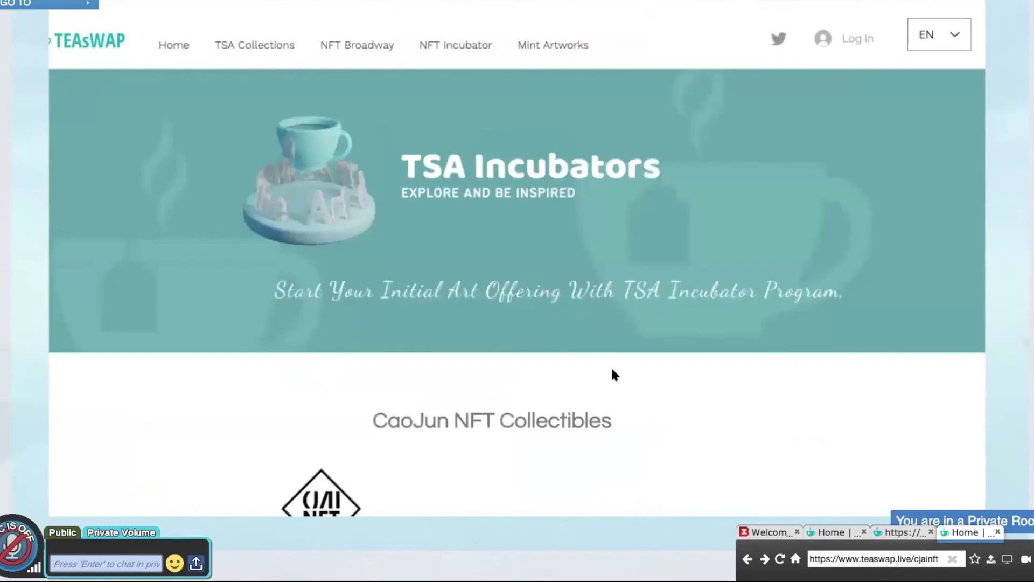
Go to the TEAsWAP Info page via the footer link.
{"action": "scroll", "coordinate": [611, 366], "scroll_direction": "down", "scroll_amount": 6}
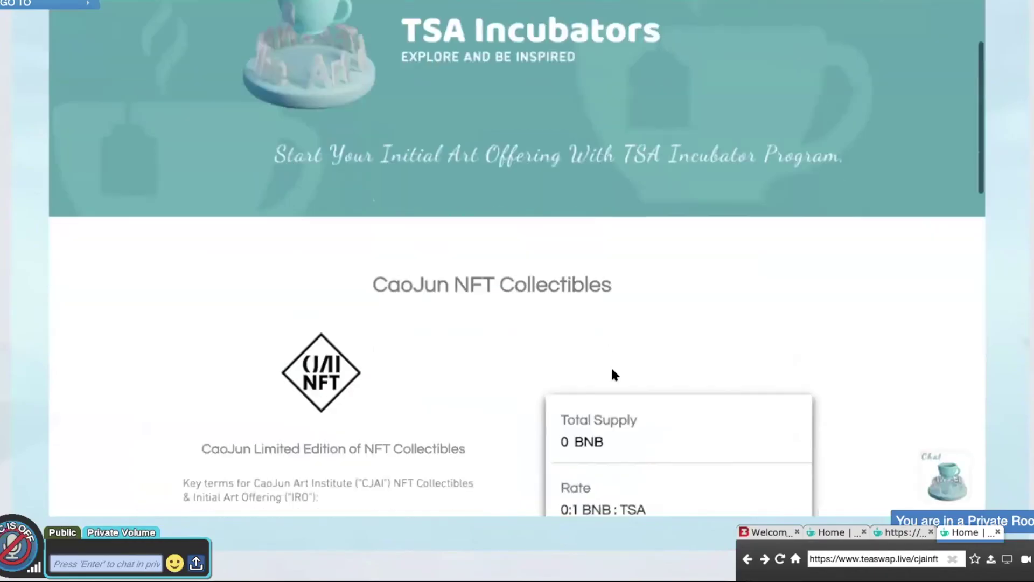
{"action": "scroll", "coordinate": [611, 366], "scroll_direction": "down", "scroll_amount": 2}
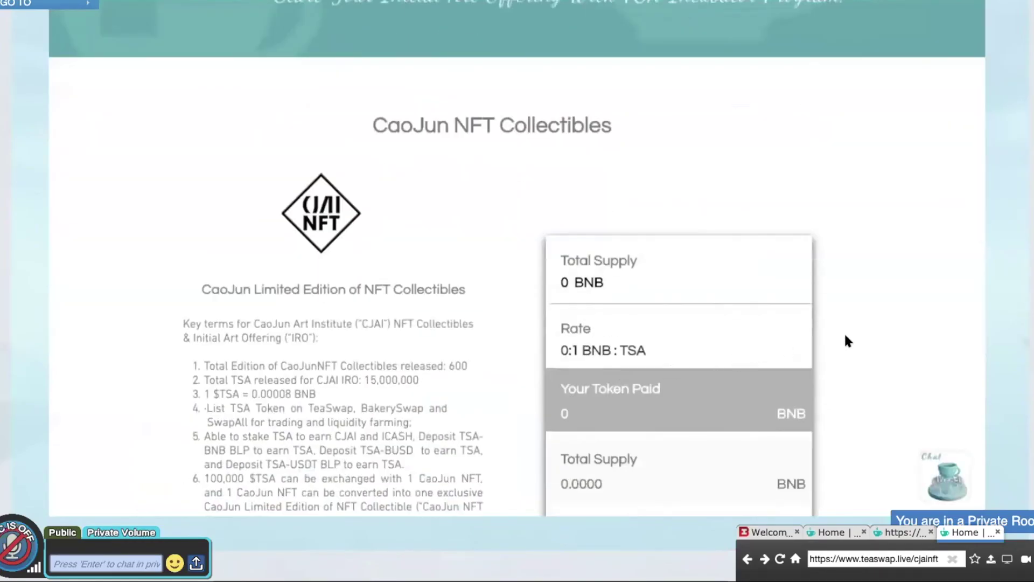
{"action": "scroll", "coordinate": [847, 338], "scroll_direction": "down", "scroll_amount": 10}
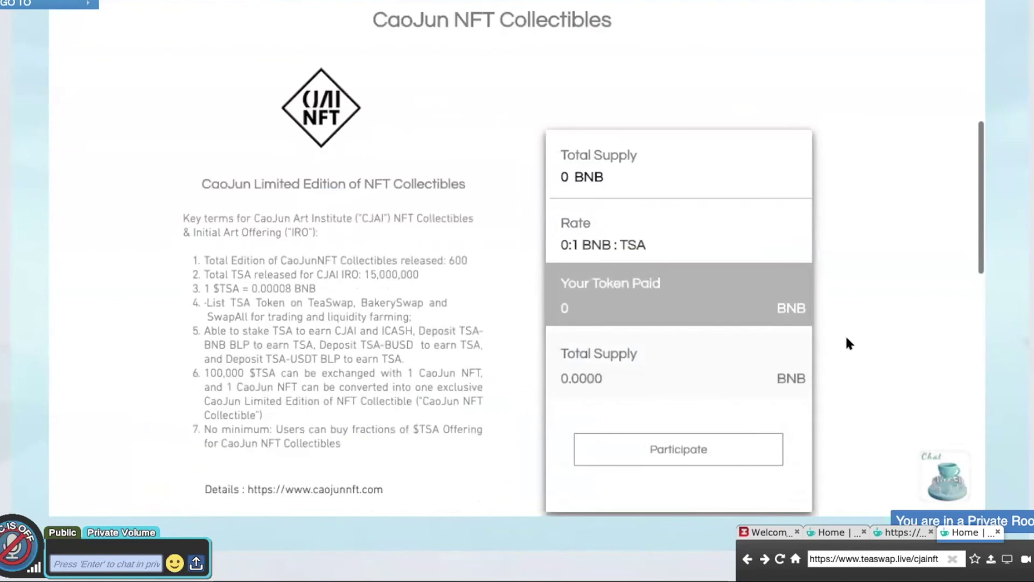
{"action": "scroll", "coordinate": [848, 343], "scroll_direction": "down", "scroll_amount": 7}
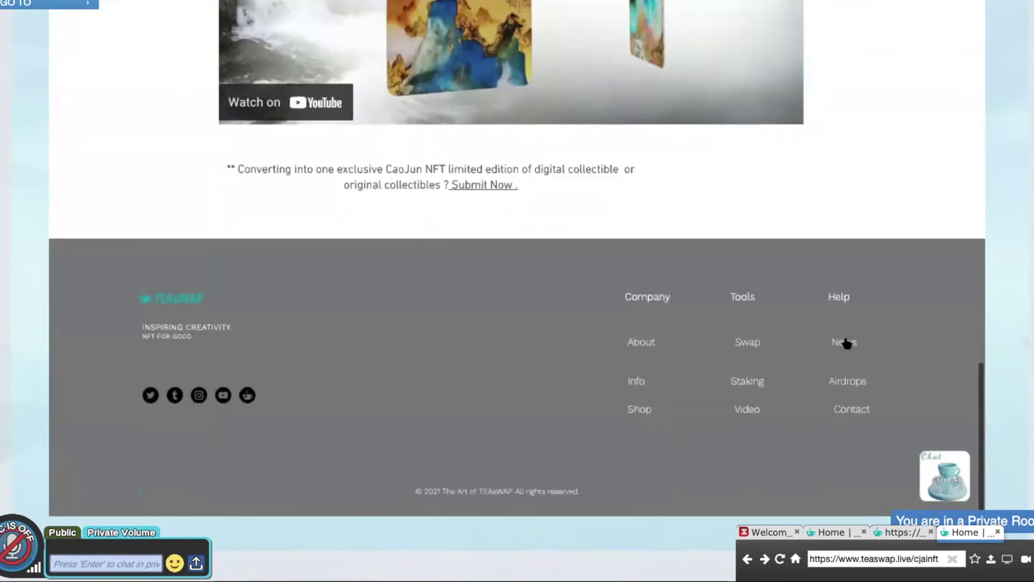
{"action": "left_click", "coordinate": [634, 382]}
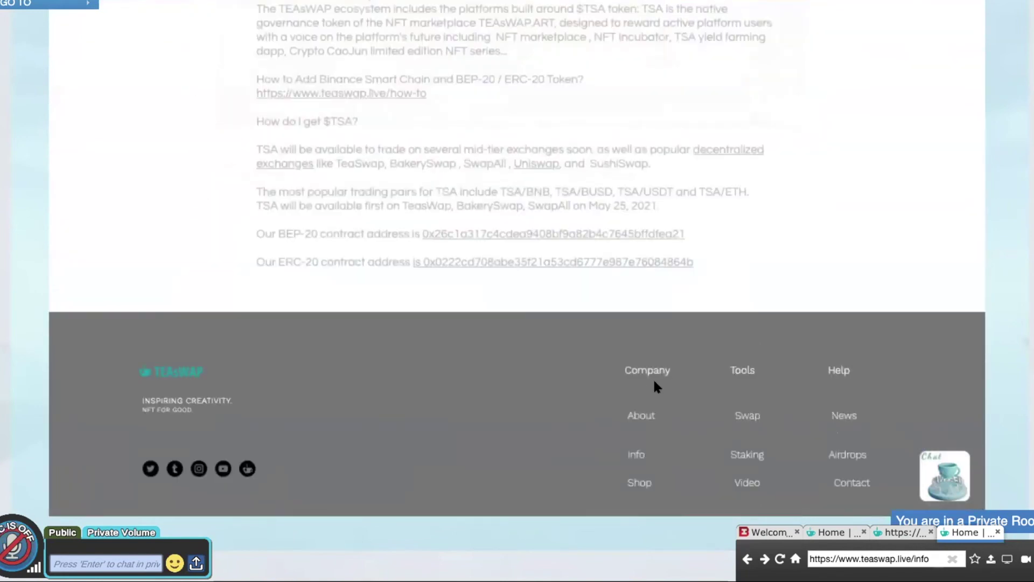
Find the TSA FAQ and follow the teaswap.live/how-to link to the BEP-20 token guide.
{"action": "scroll", "coordinate": [654, 379], "scroll_direction": "up", "scroll_amount": 15}
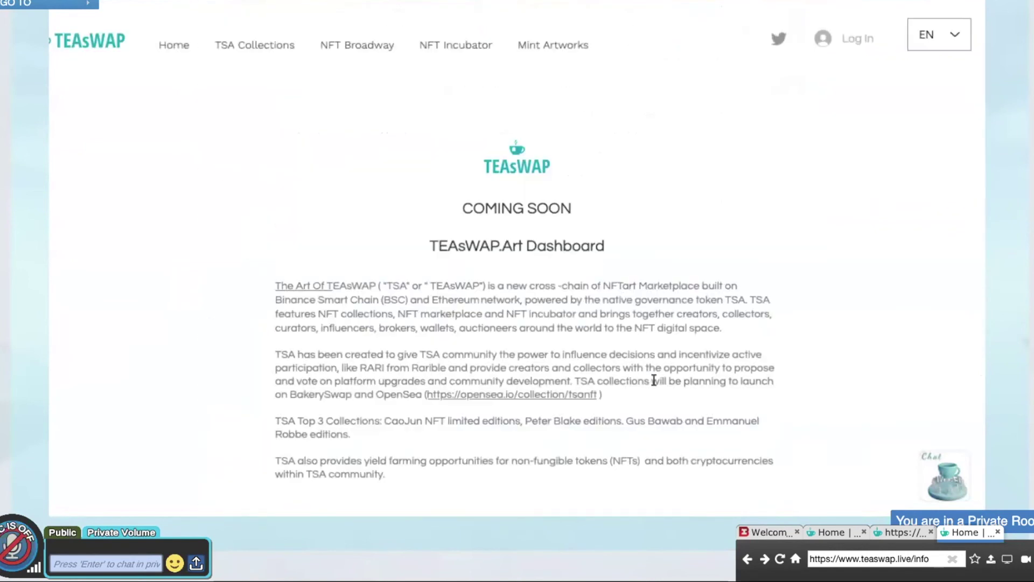
{"action": "scroll", "coordinate": [654, 383], "scroll_direction": "down", "scroll_amount": 2}
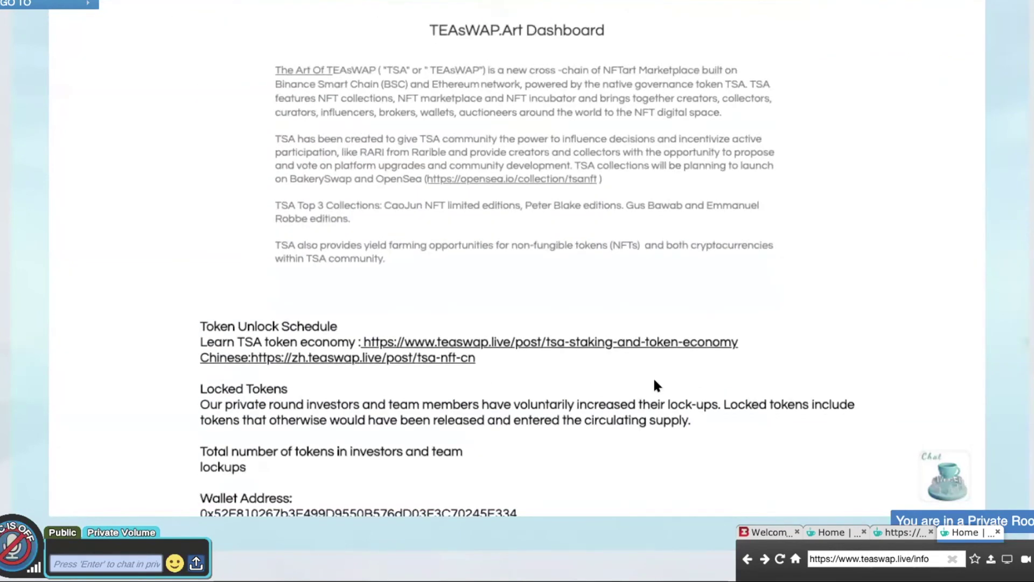
{"action": "scroll", "coordinate": [653, 379], "scroll_direction": "down", "scroll_amount": 3}
{"action": "scroll", "coordinate": [653, 380], "scroll_direction": "down", "scroll_amount": 5}
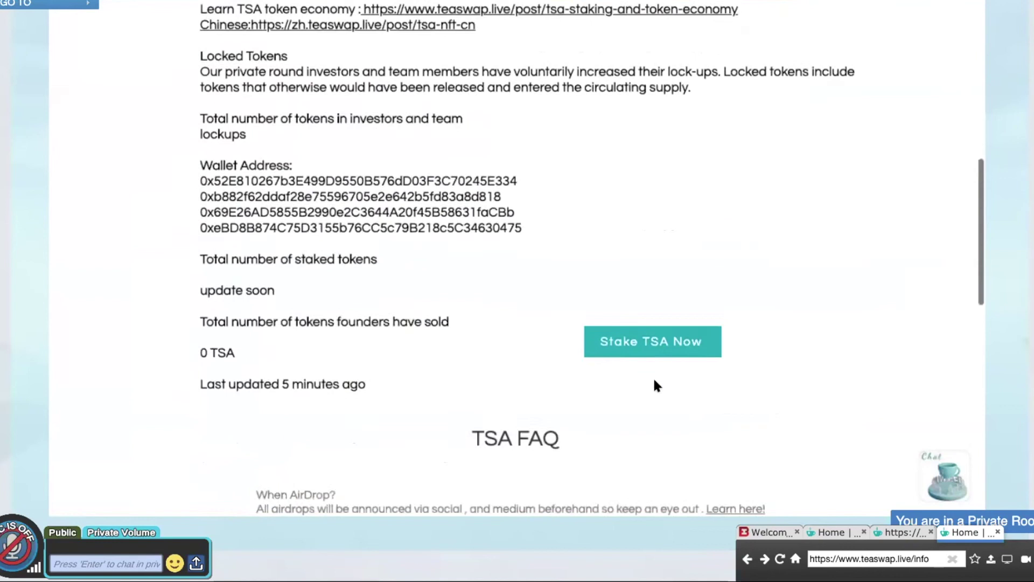
{"action": "scroll", "coordinate": [656, 384], "scroll_direction": "down", "scroll_amount": 4}
{"action": "scroll", "coordinate": [768, 430], "scroll_direction": "up", "scroll_amount": 1}
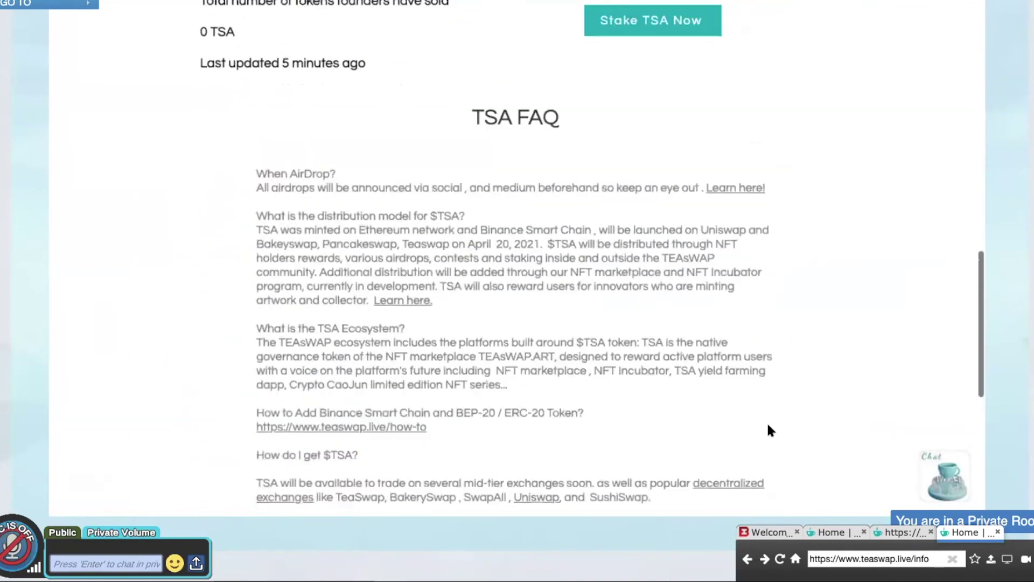
{"action": "scroll", "coordinate": [771, 429], "scroll_direction": "down", "scroll_amount": 2}
{"action": "scroll", "coordinate": [769, 429], "scroll_direction": "down", "scroll_amount": 3}
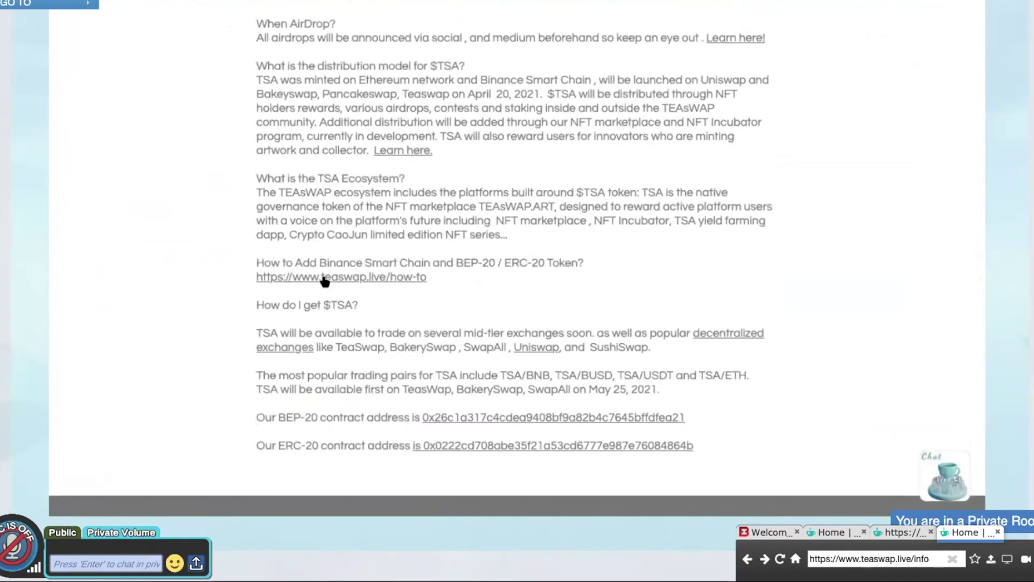
{"action": "left_click", "coordinate": [376, 278]}
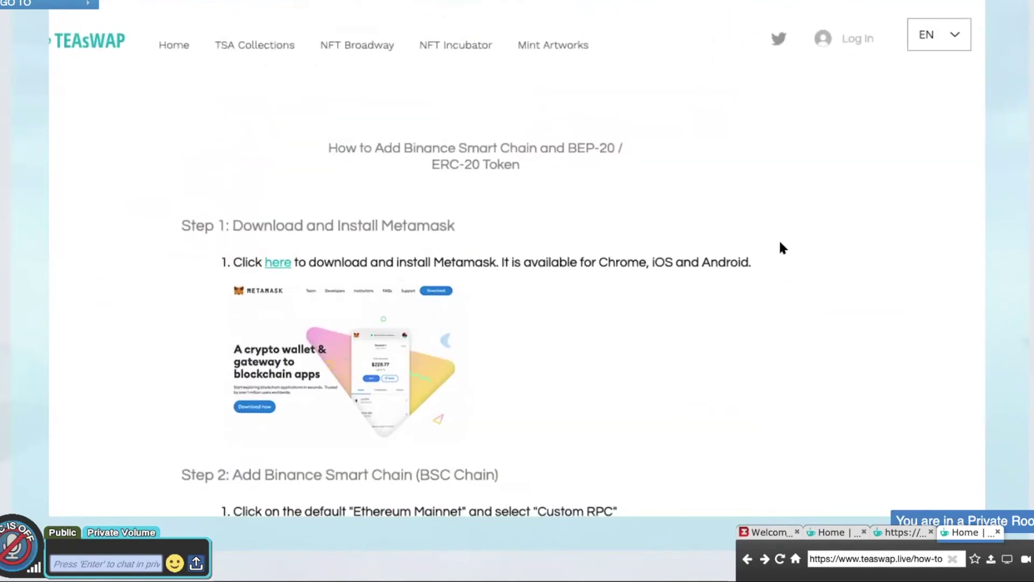
Highlight the TSA token contract address in Step 3A, then deselect it.
{"action": "scroll", "coordinate": [779, 242], "scroll_direction": "down", "scroll_amount": 2}
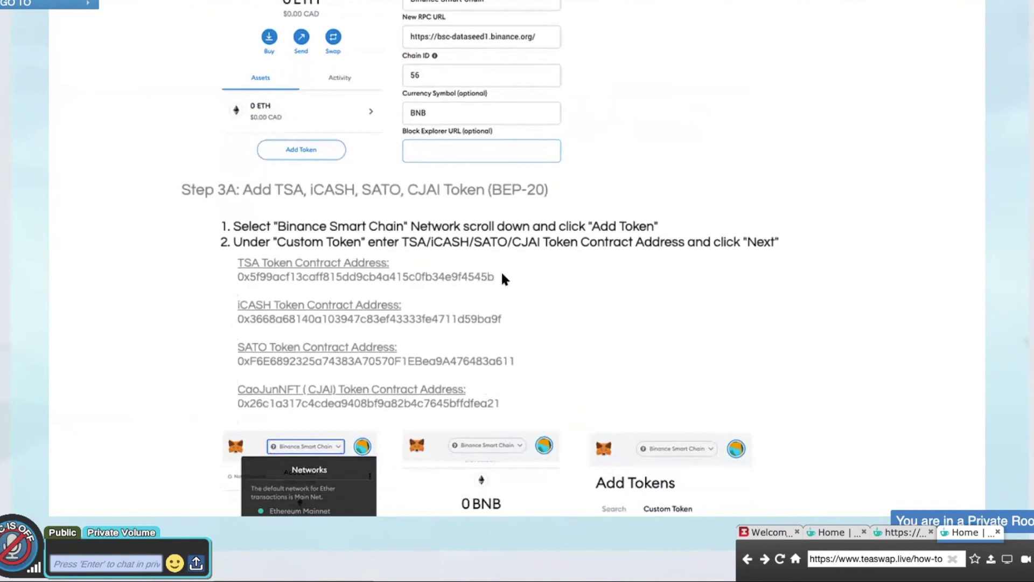
{"action": "left_click_drag", "start_coordinate": [499, 276], "coordinate": [232, 280]}
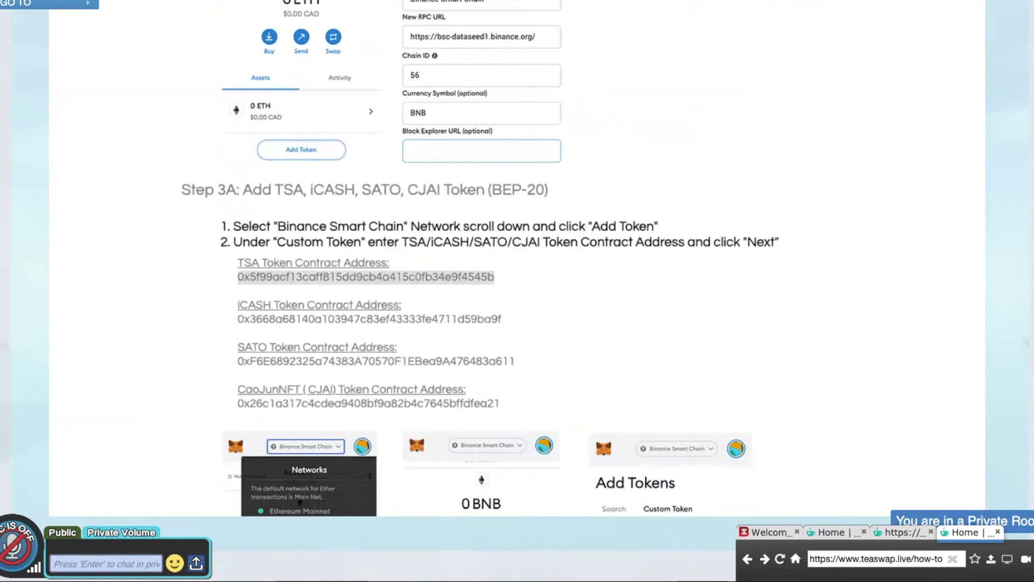
{"action": "left_click", "coordinate": [611, 282]}
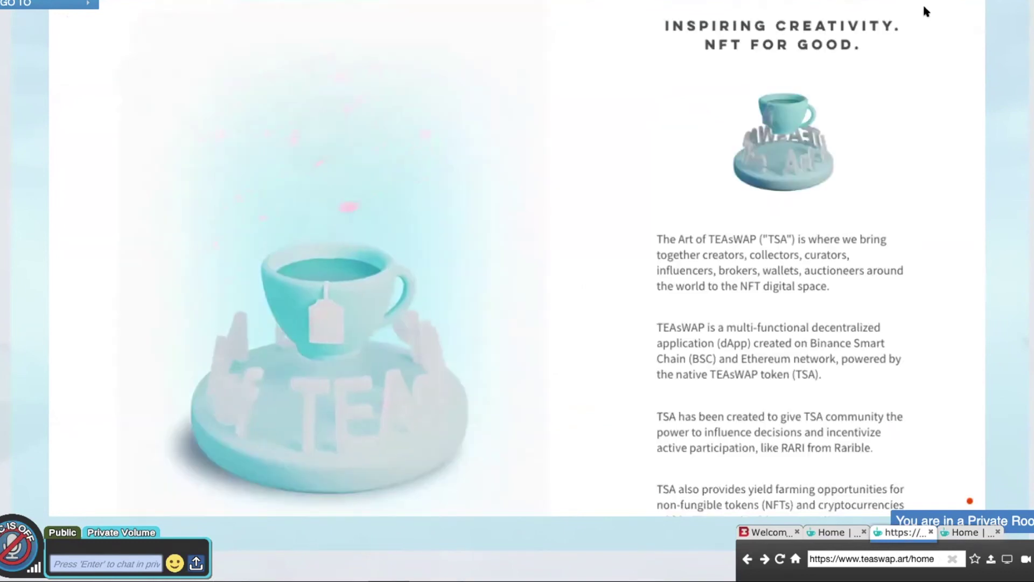
Exit the shared-screen view to show the 3D room with teaswap.art on the wall screen.
{"action": "key", "text": "Escape"}
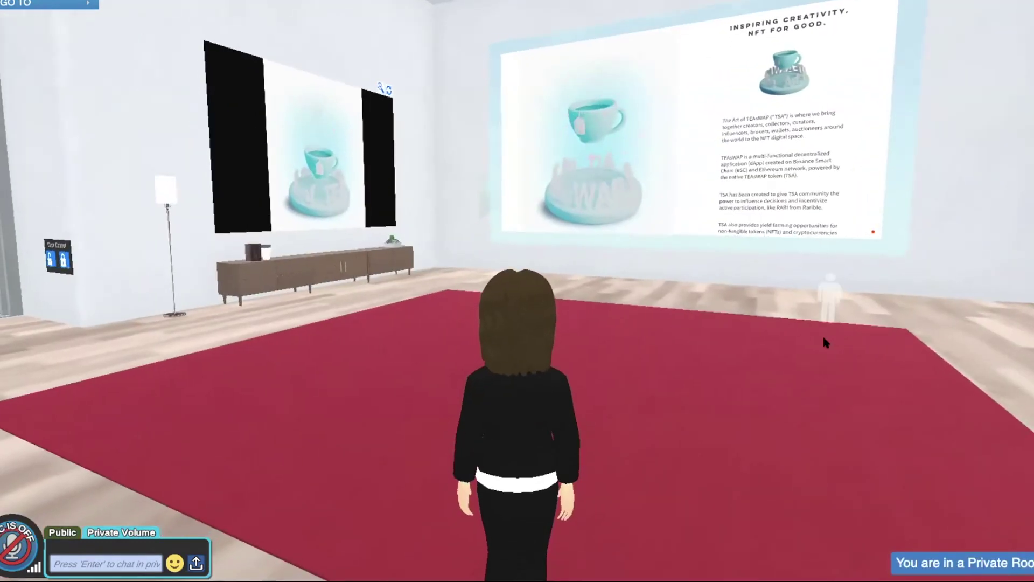